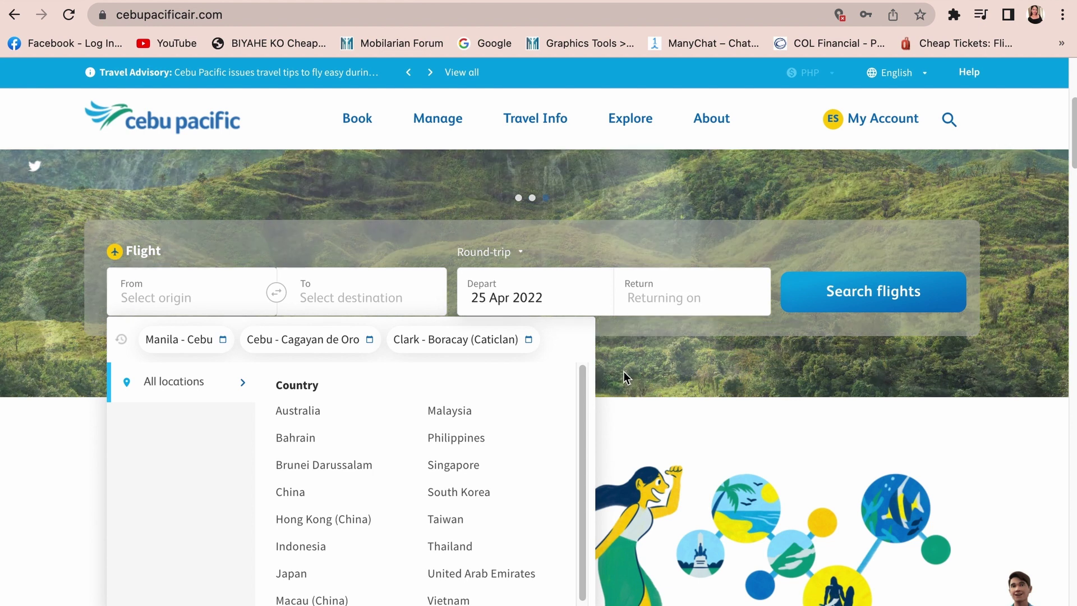
Set the origin to Manila and destination to Cebu, then show the Round-trip choices.
left_click(463, 446)
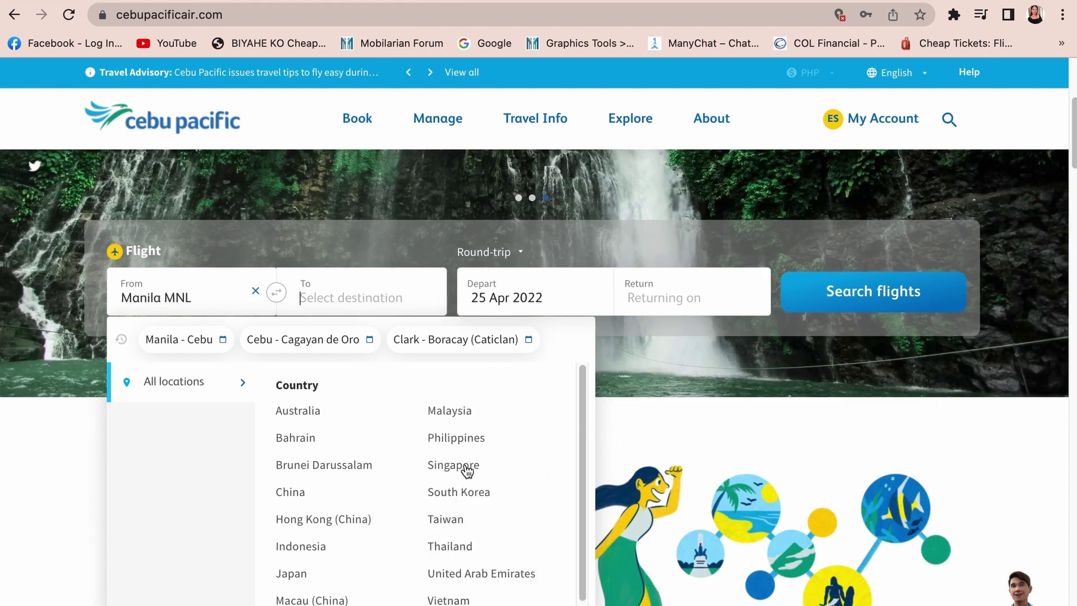
left_click(467, 470)
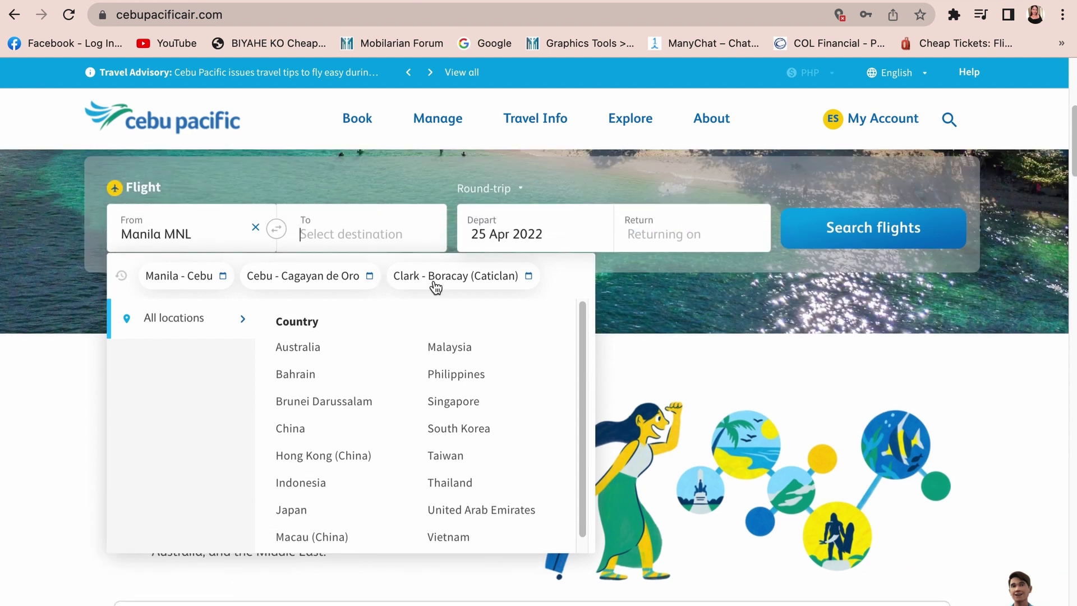
type("ceb")
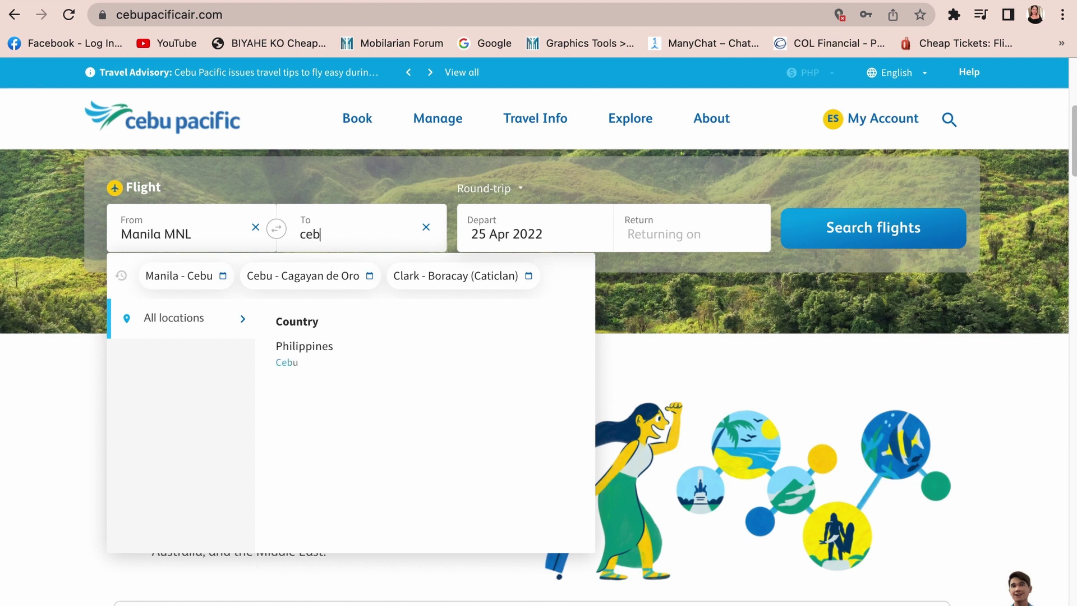
left_click(284, 363)
scroll(538, 232, "up", 1)
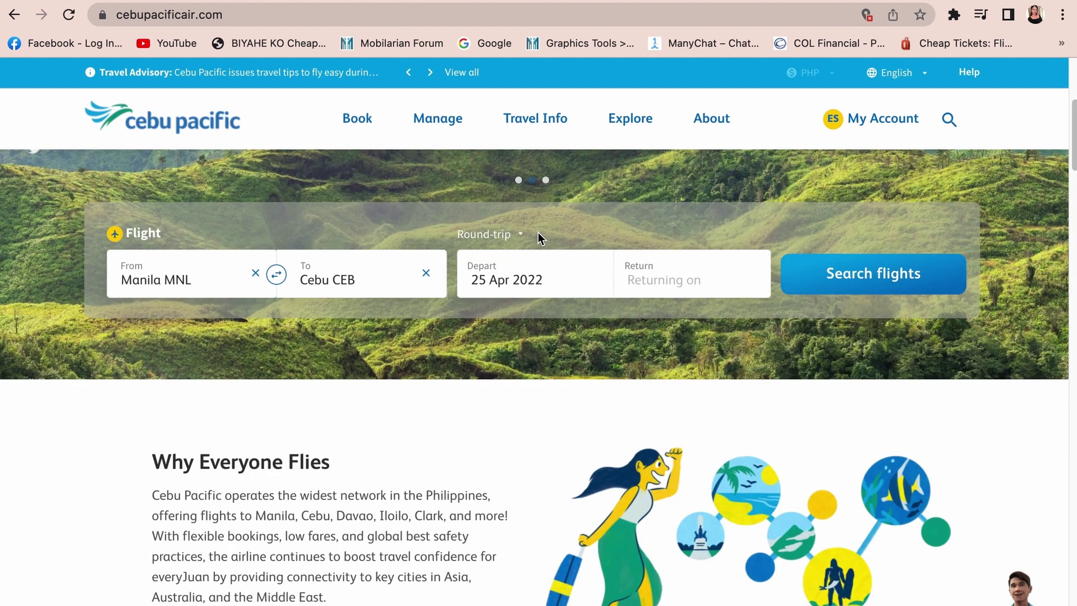
left_click(521, 236)
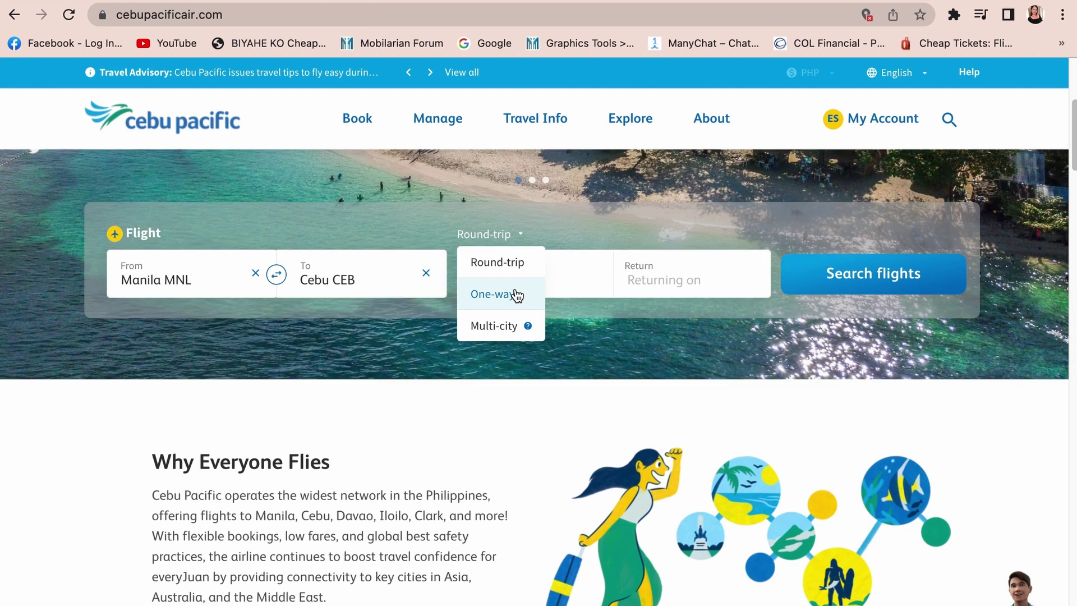
Switch to a multi-city search with a first leg from Manila to Cebu.
left_click(500, 327)
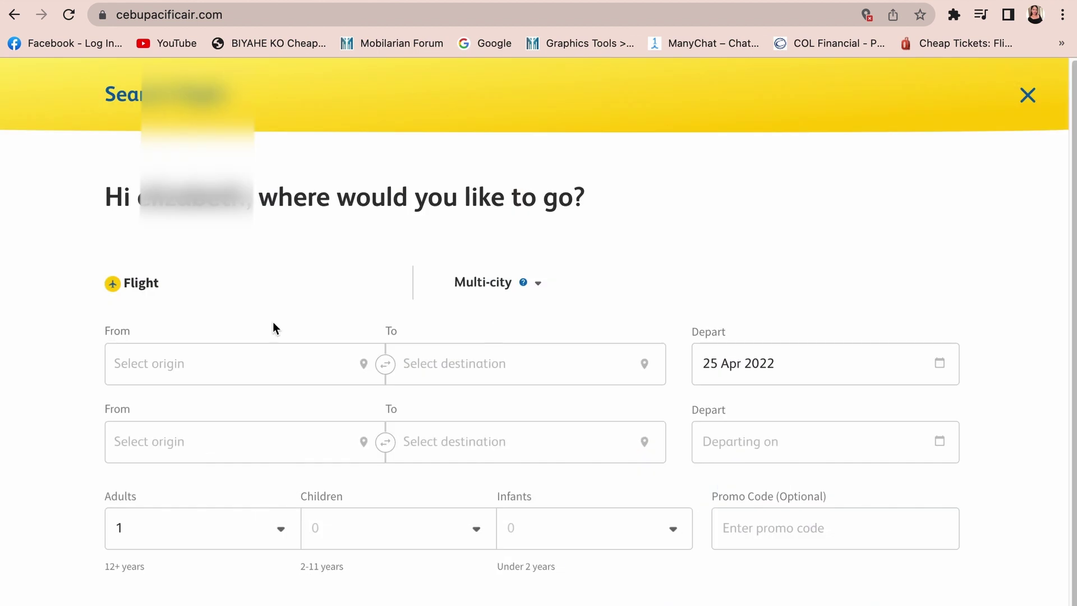
left_click(189, 329)
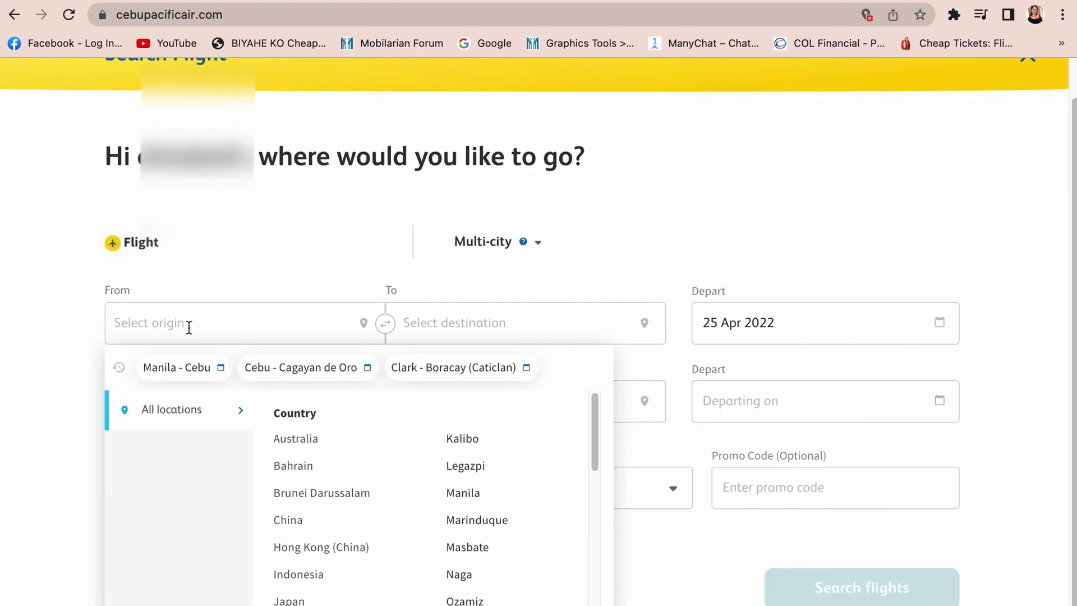
left_click(463, 496)
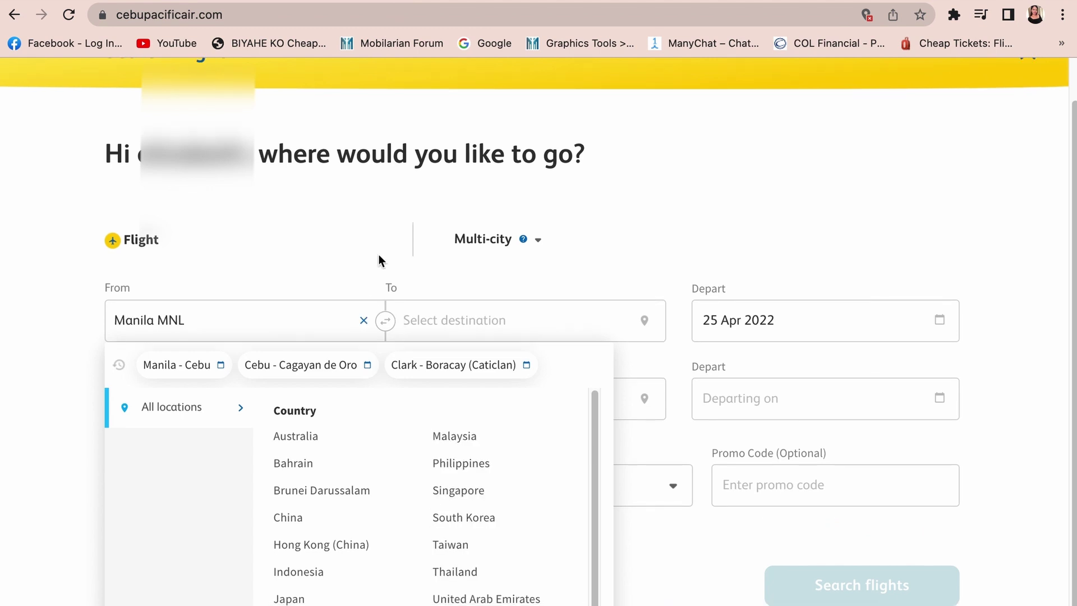
type("ce")
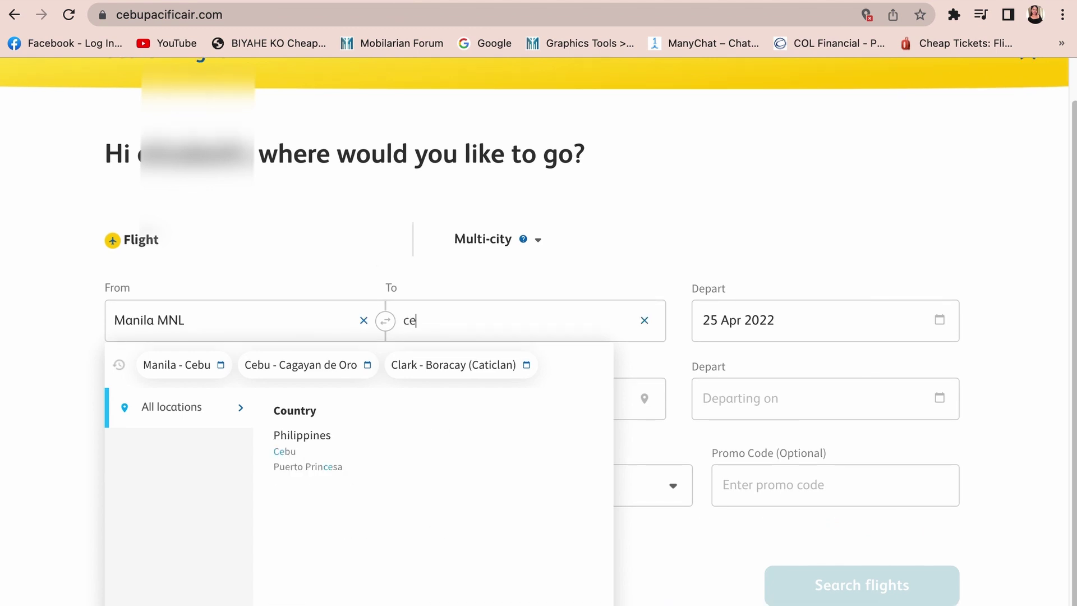
left_click(288, 452)
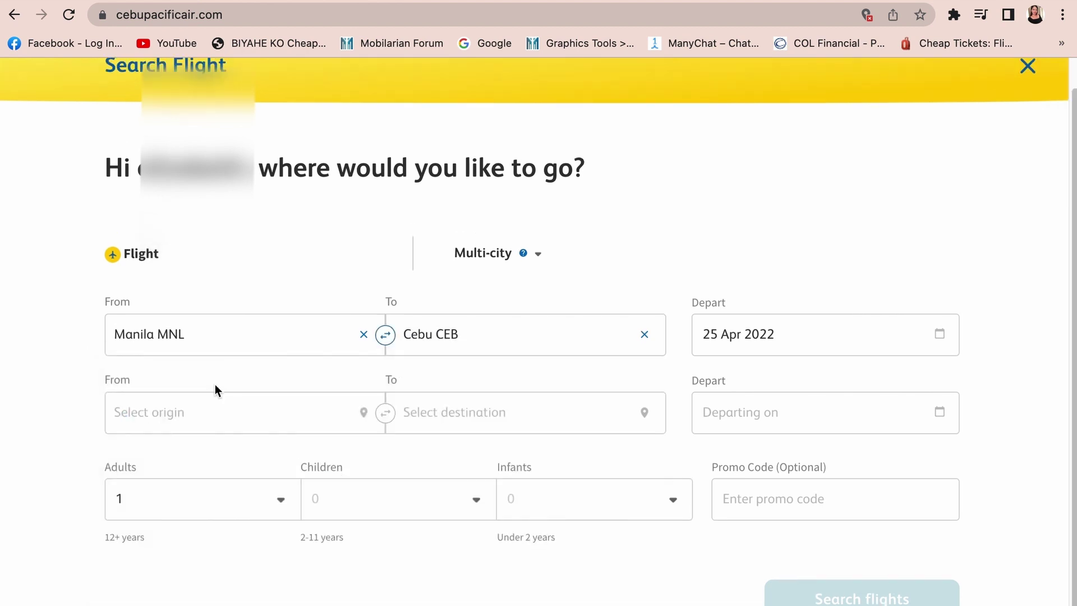
Set the second leg from Cebu to Davao.
left_click(224, 417)
type("ceb")
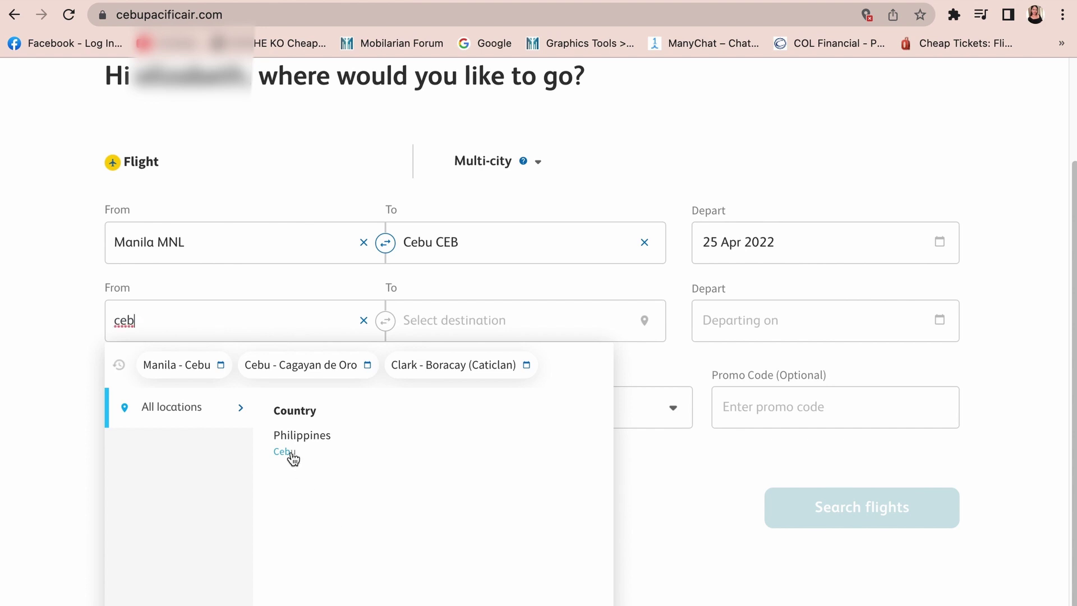
left_click(287, 451)
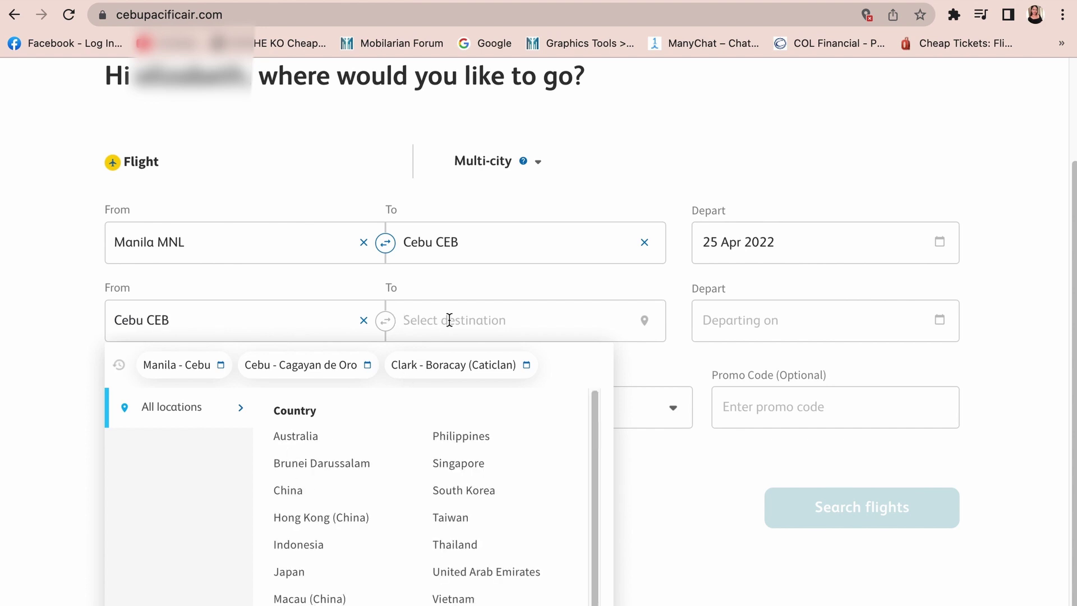
type("da")
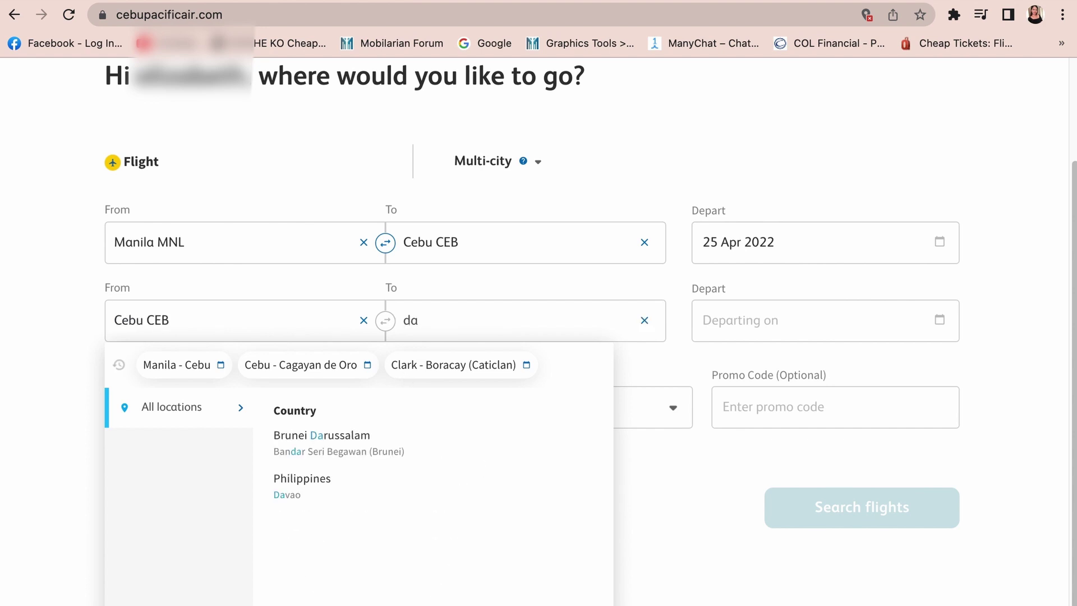
left_click(289, 493)
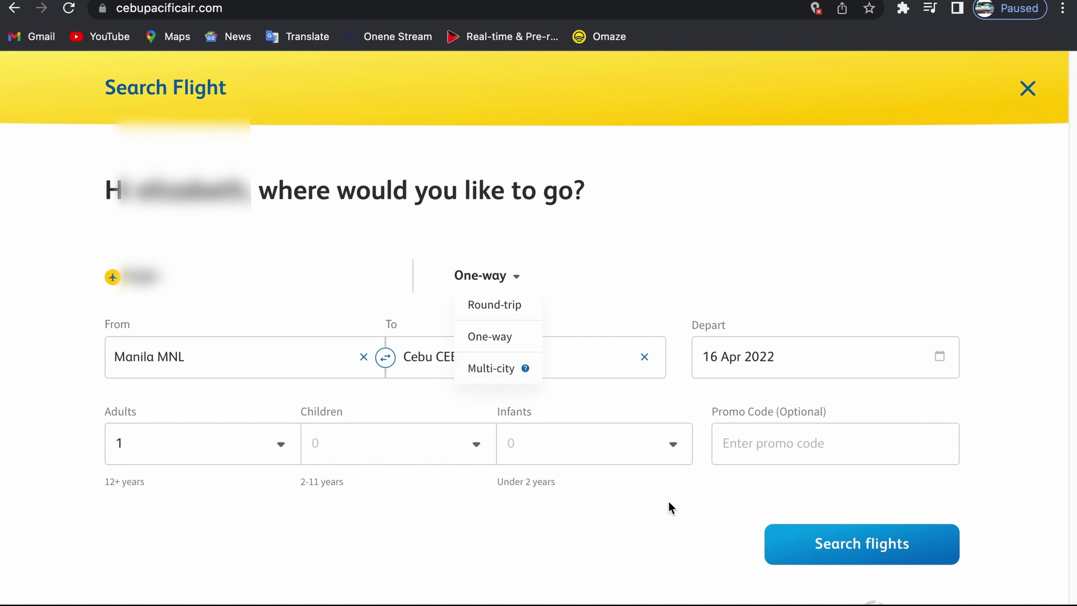
Change the departure date to 20 Apr 2022.
left_click(771, 357)
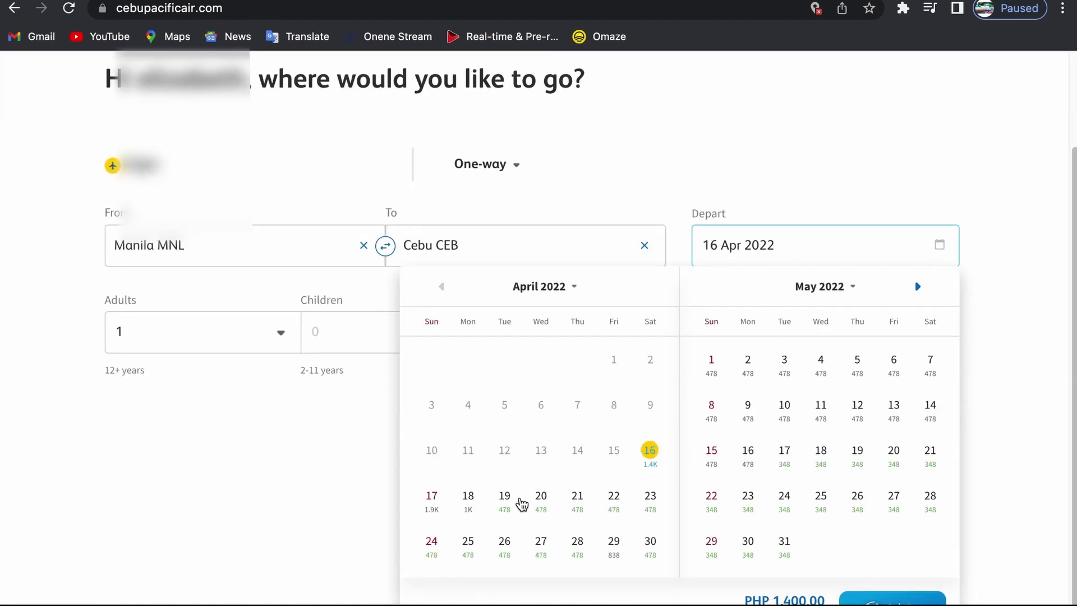
left_click(542, 499)
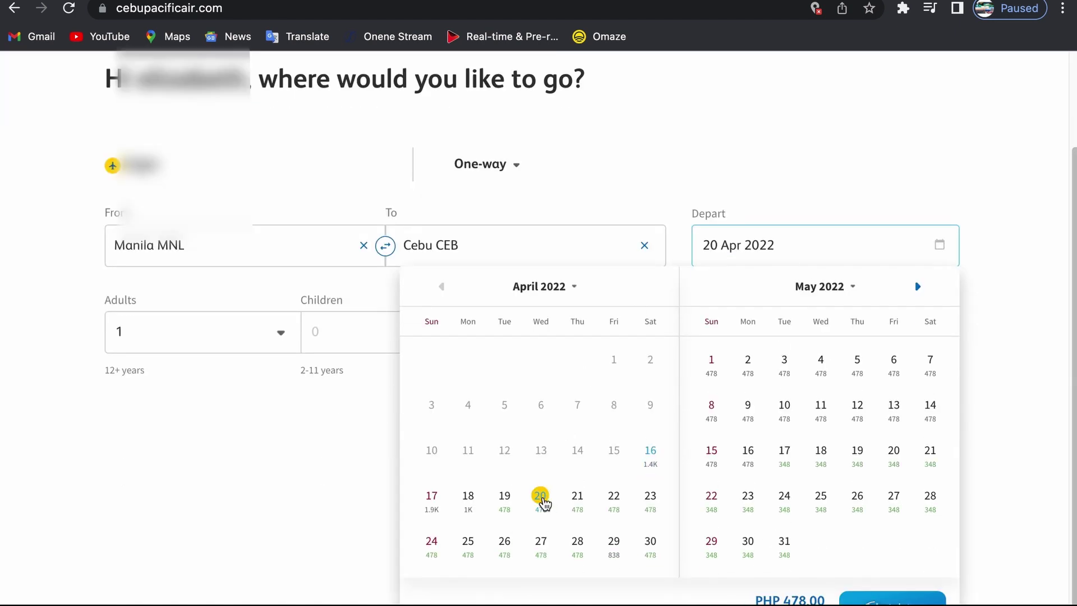
left_click(873, 601)
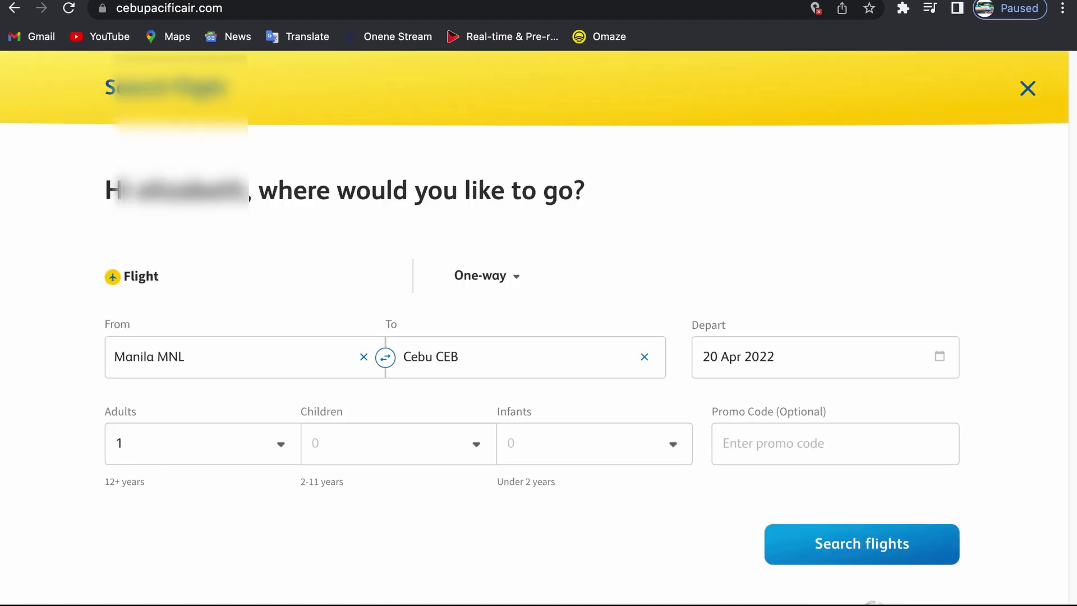
Check adults, children and promo code fields, then search flights for 1 adult.
left_click(188, 452)
left_click(393, 456)
left_click(817, 443)
left_click(817, 442)
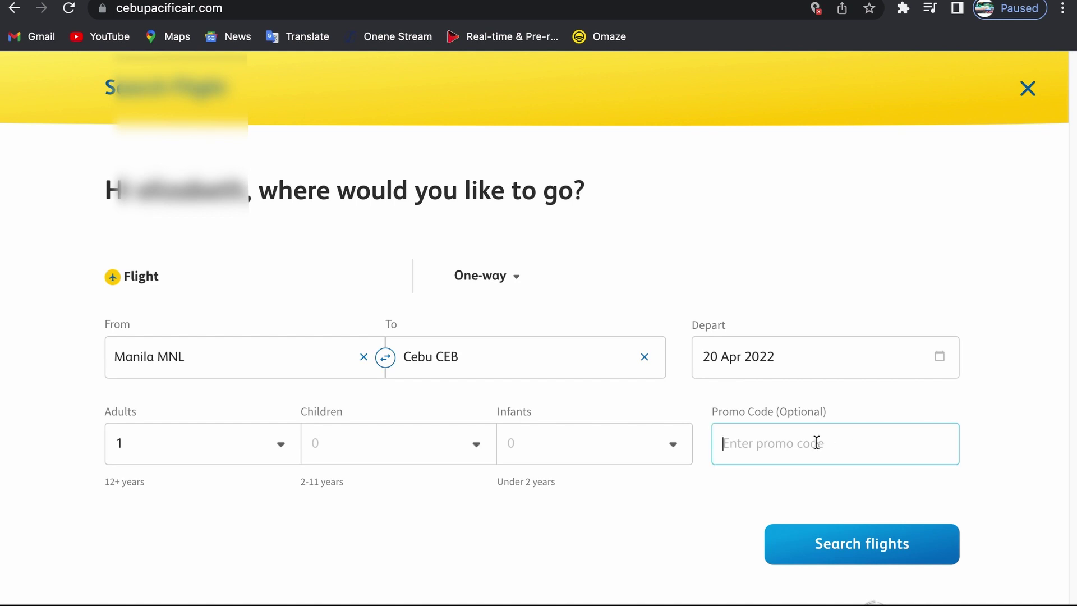
left_click(853, 554)
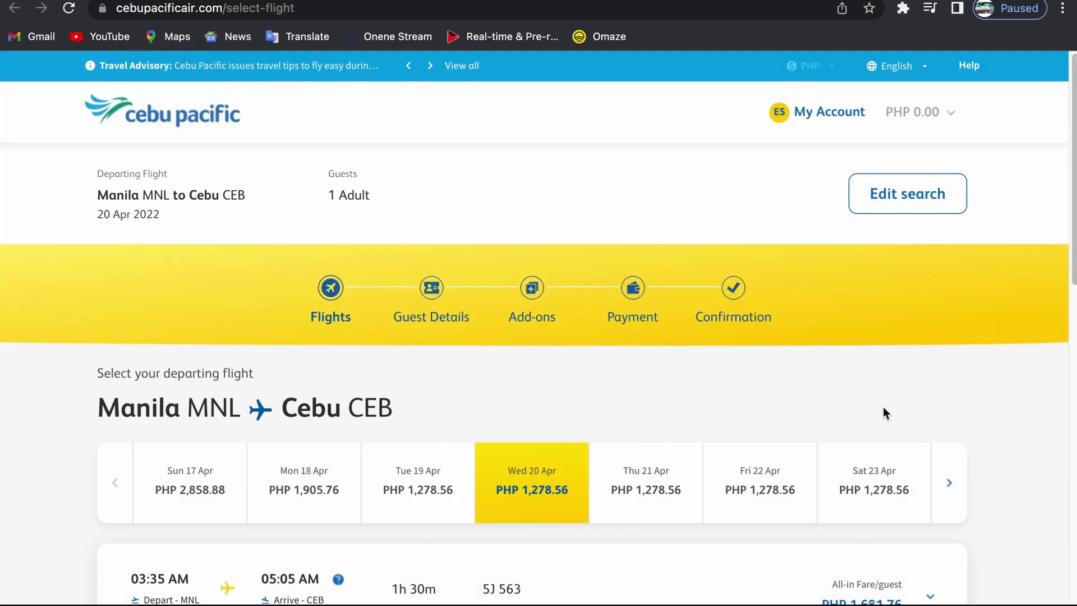
Choose the 03:35 AM flight 5J 563 with the GO Basic bundle (PHP 1,681.76) and continue.
scroll(884, 407, "down", 1)
scroll(883, 414, "down", 2)
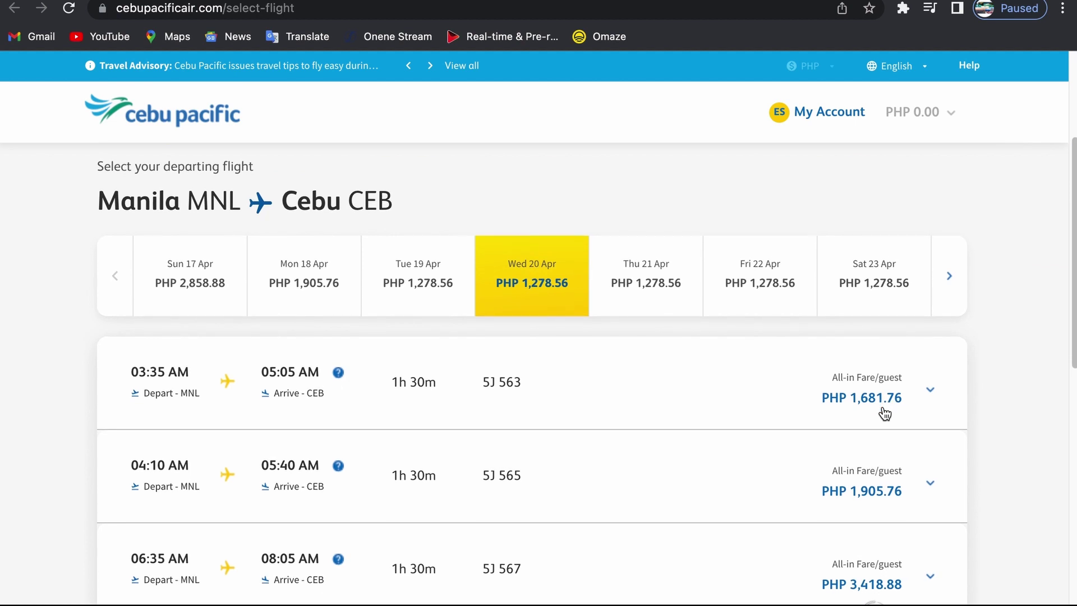
scroll(885, 414, "down", 1)
left_click(900, 324)
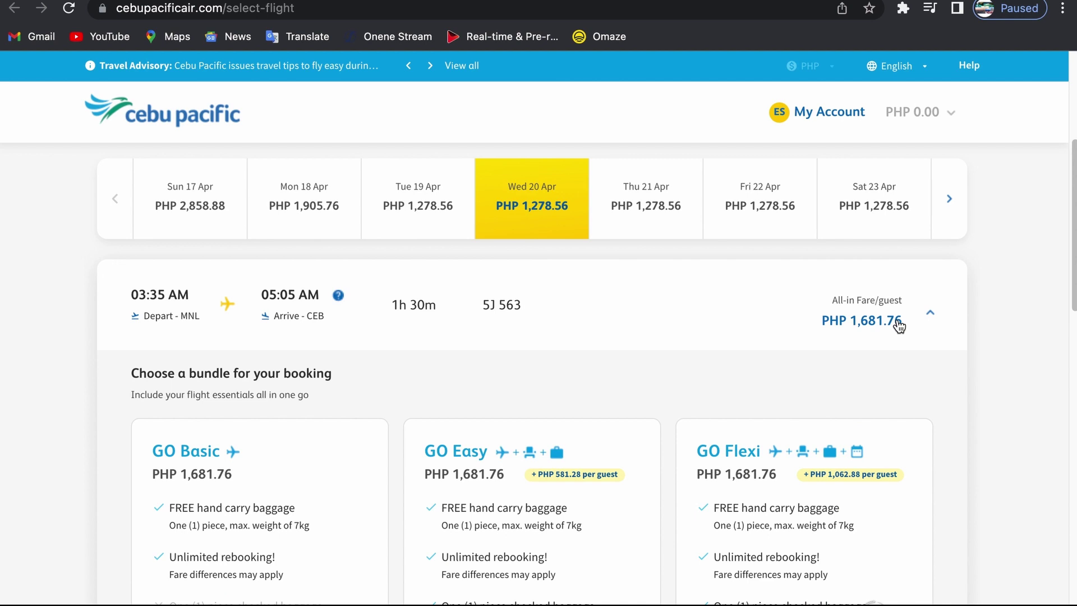
scroll(899, 325, "down", 3)
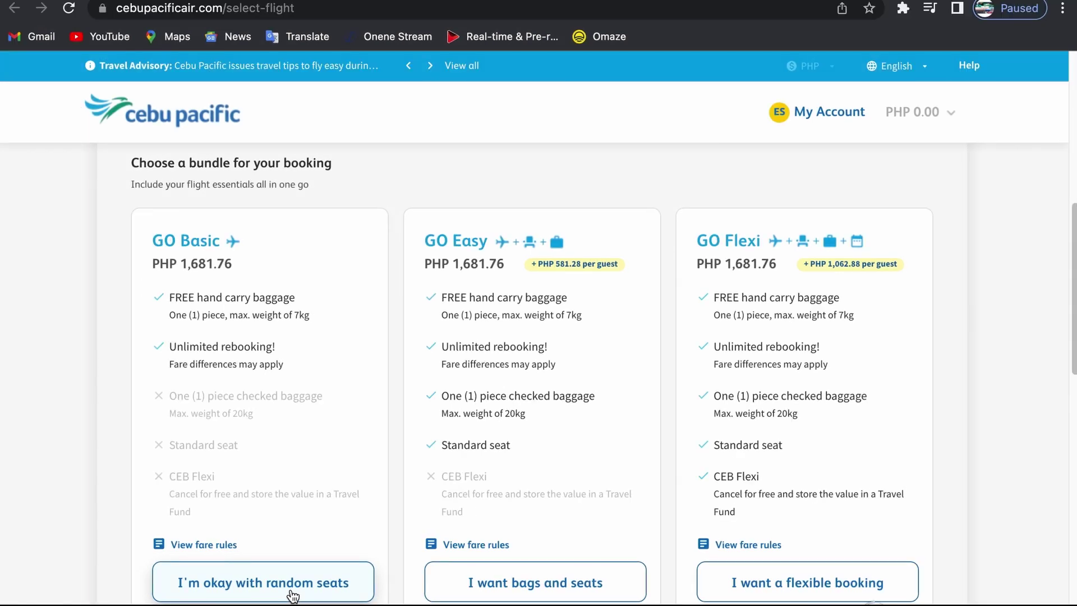
left_click(270, 582)
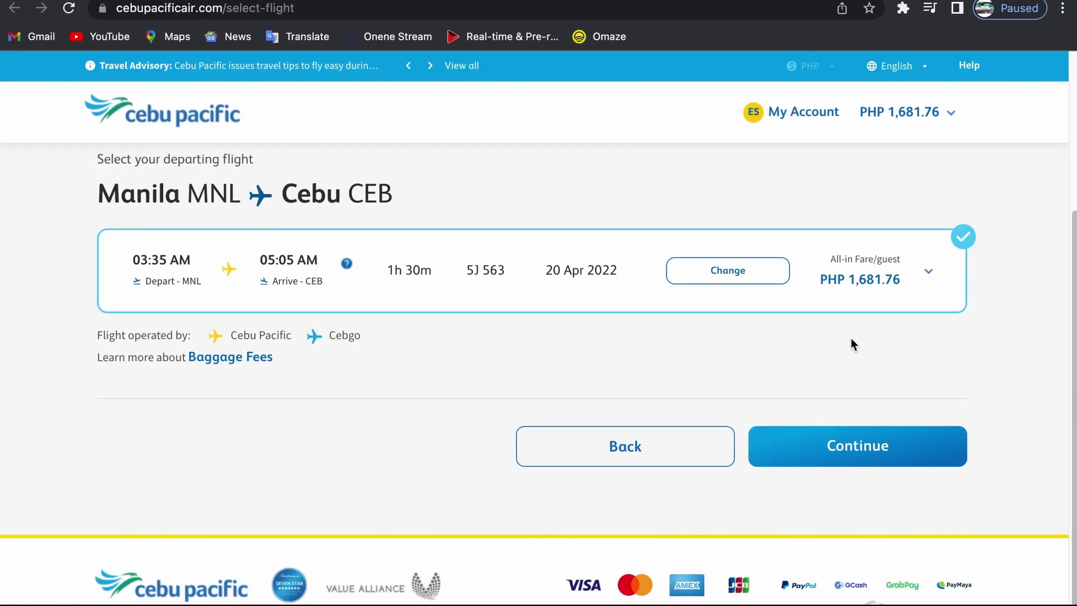
left_click(863, 452)
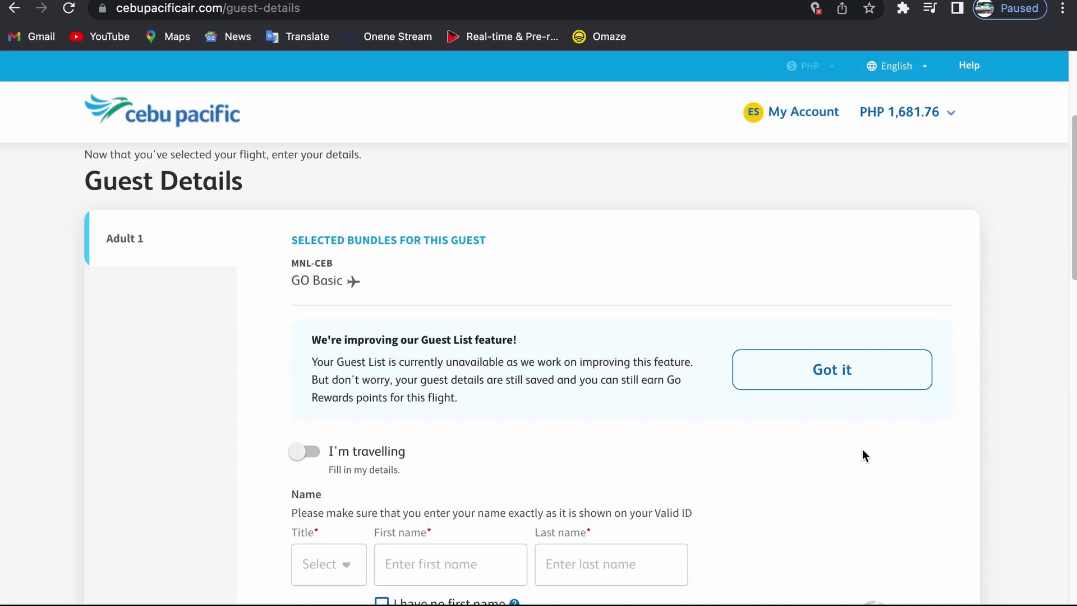
scroll(863, 450, "down", 2)
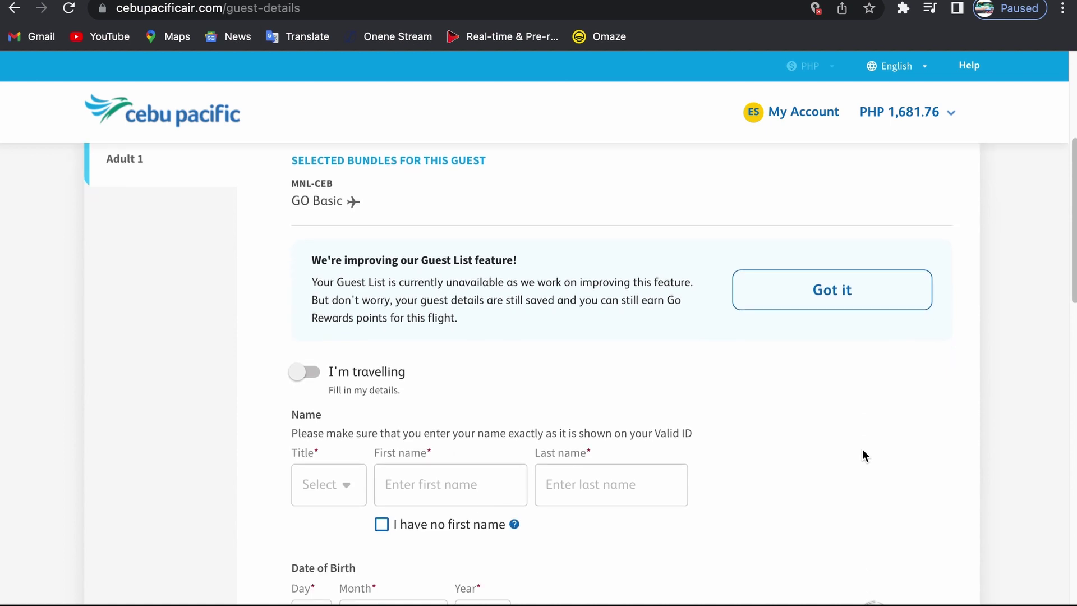
scroll(863, 451, "up", 2)
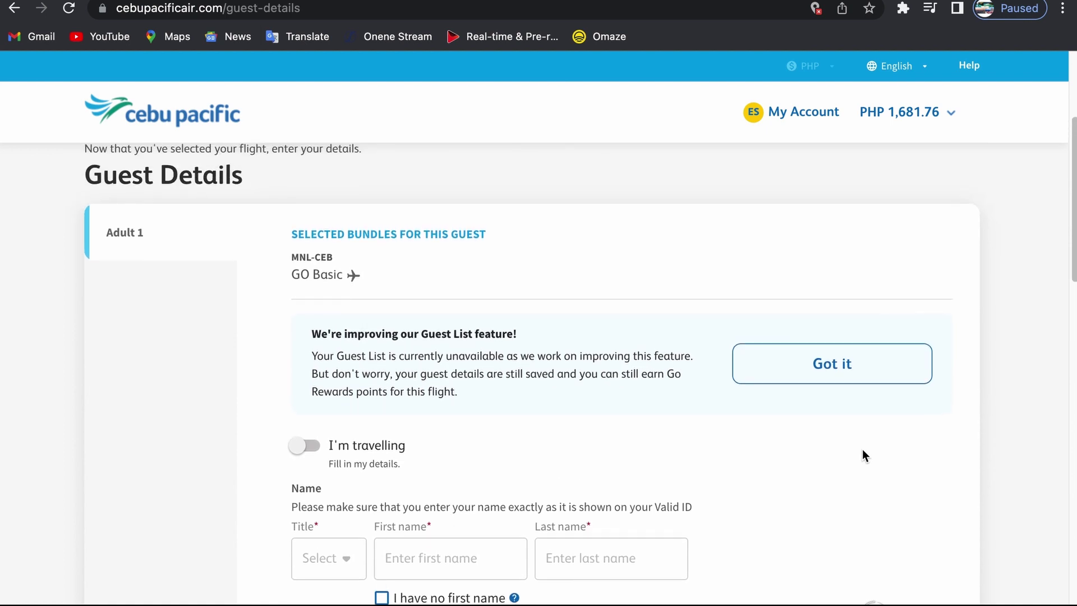
scroll(863, 452, "down", 3)
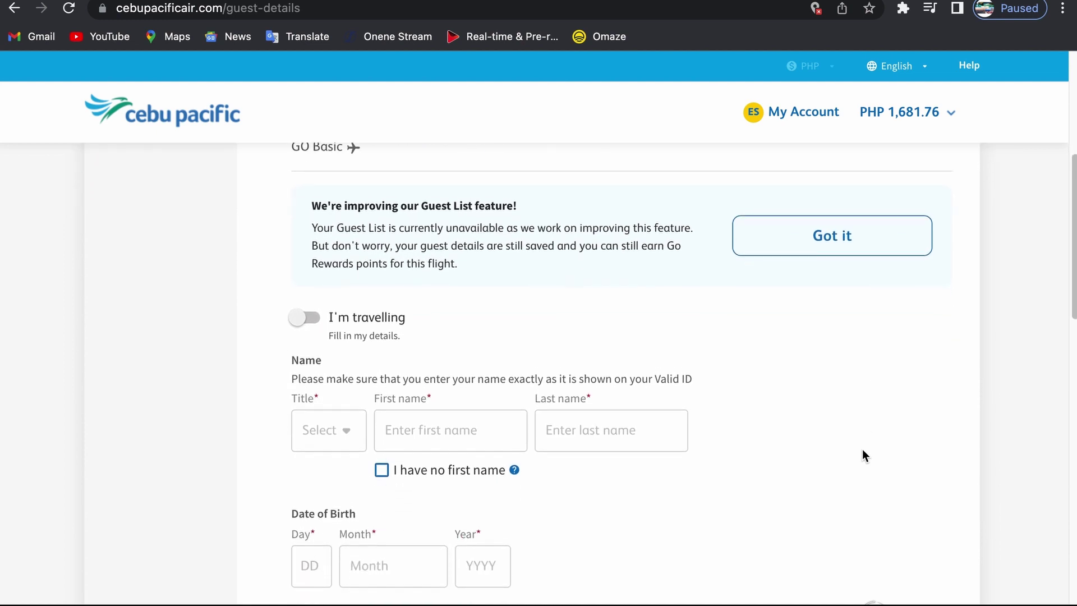
scroll(863, 456, "down", 1)
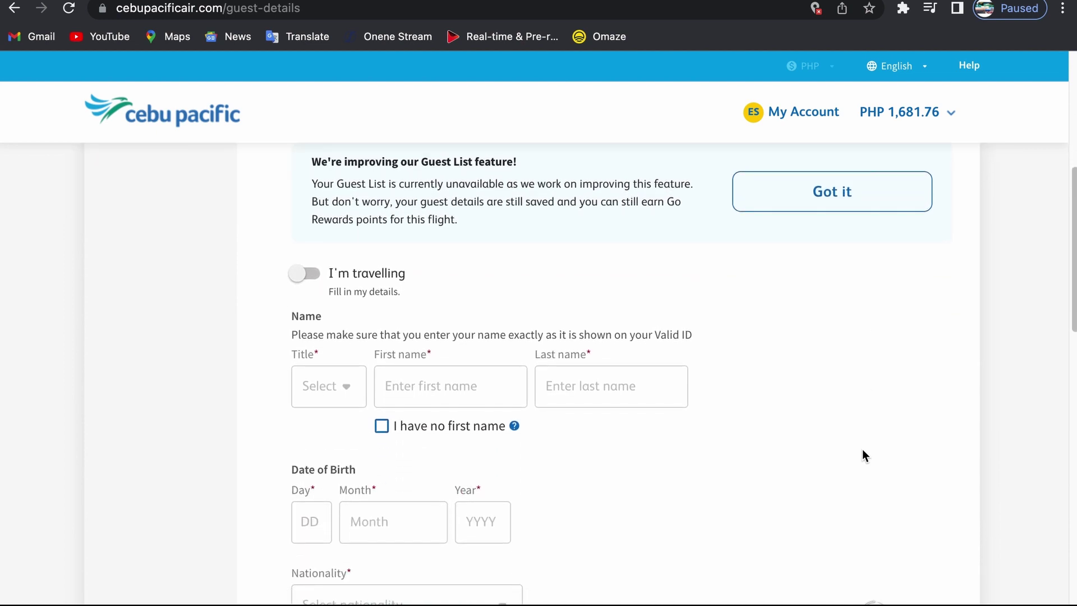
scroll(863, 450, "down", 3)
scroll(863, 450, "up", 1)
scroll(863, 450, "down", 1)
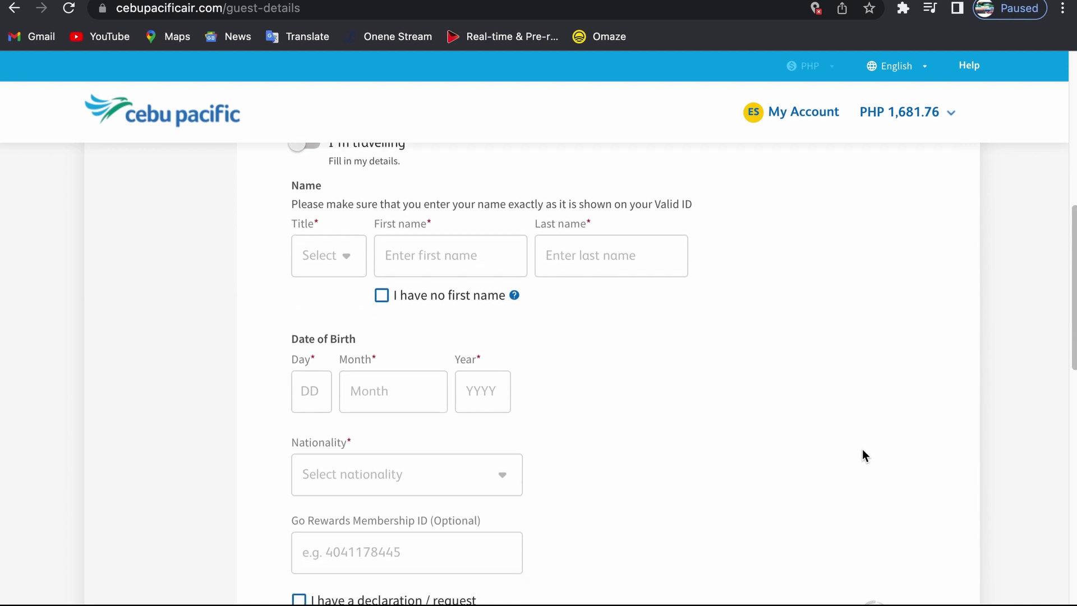
scroll(863, 456, "down", 1)
scroll(864, 455, "up", 3)
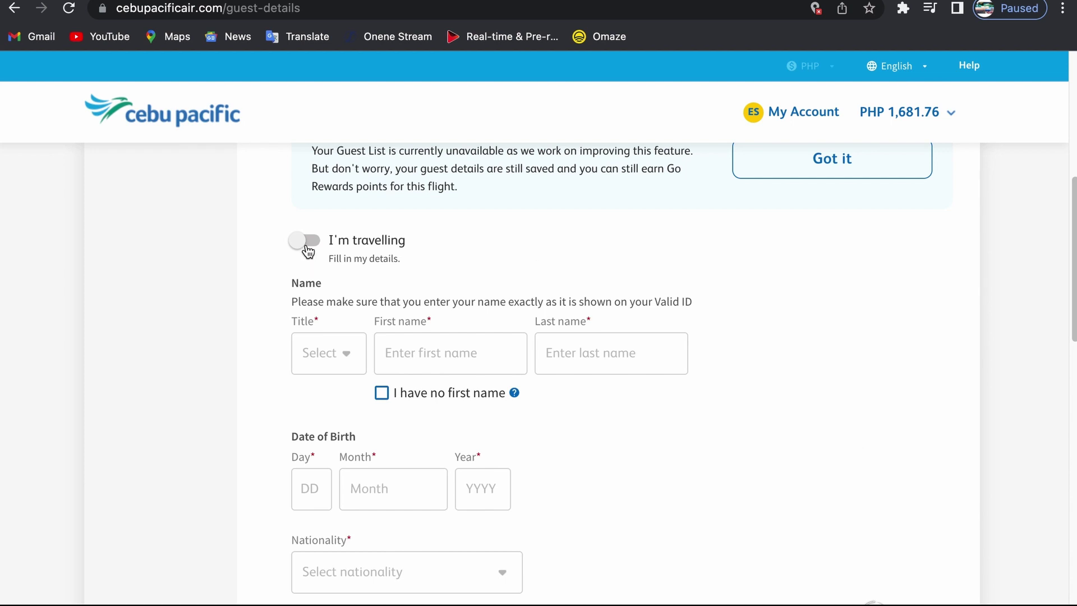
scroll(481, 380, "down", 3)
scroll(564, 388, "down", 1)
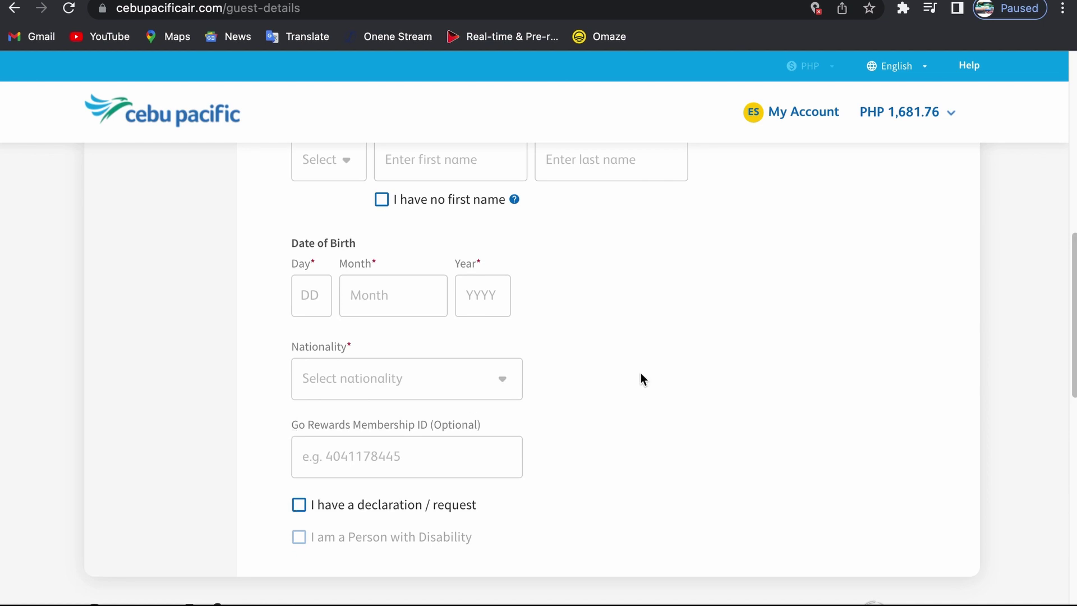
scroll(641, 374, "up", 1)
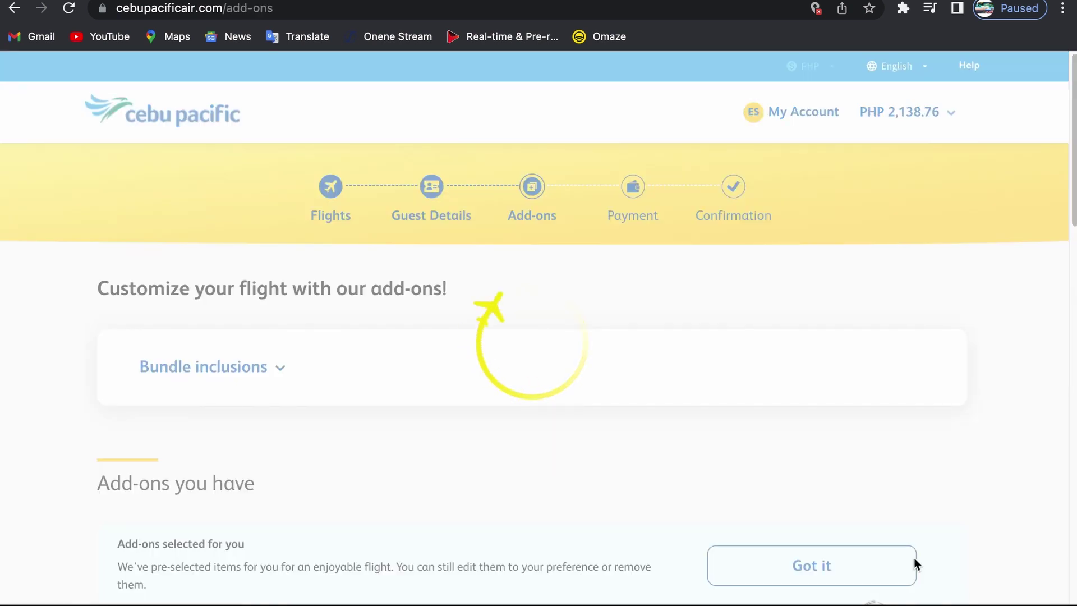
Open the pre-selected CEB Travelsure add-on (PHP 457) on the Add-ons page.
scroll(924, 525, "down", 3)
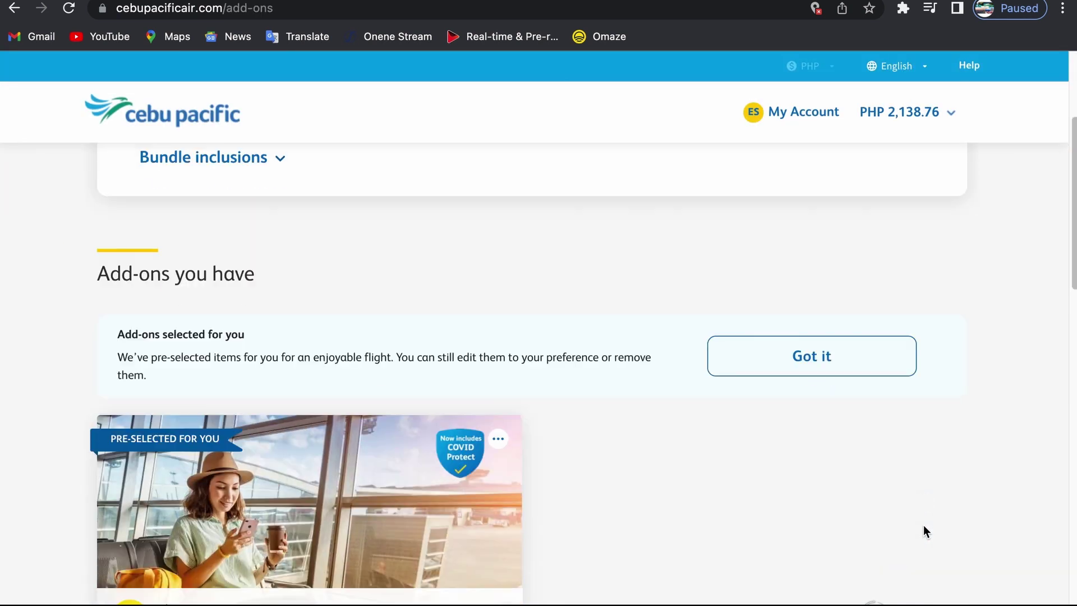
scroll(280, 285, "up", 2)
scroll(783, 348, "down", 4)
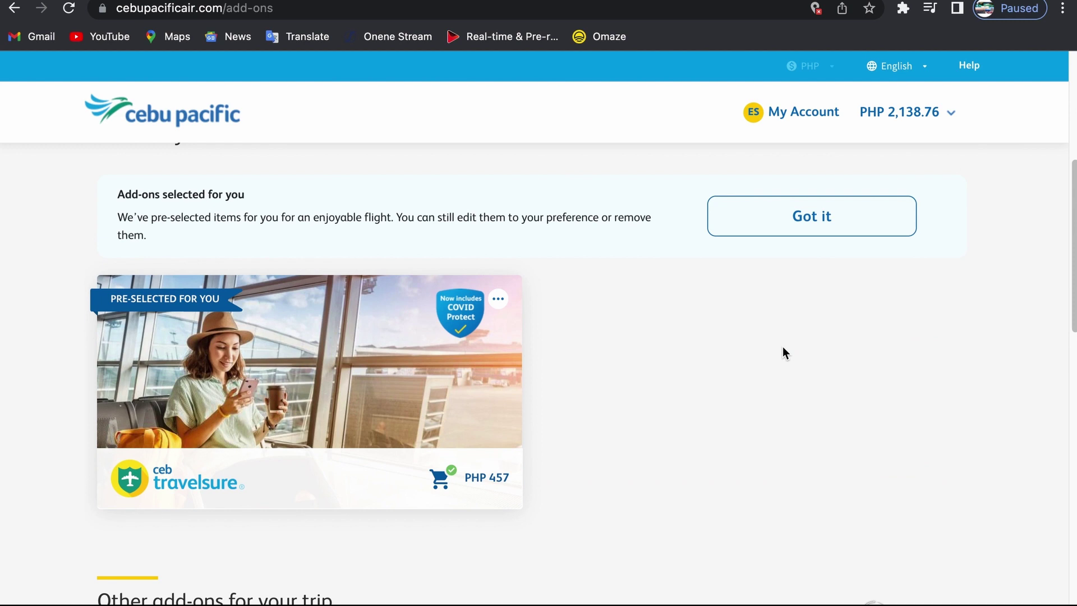
scroll(784, 350, "down", 5)
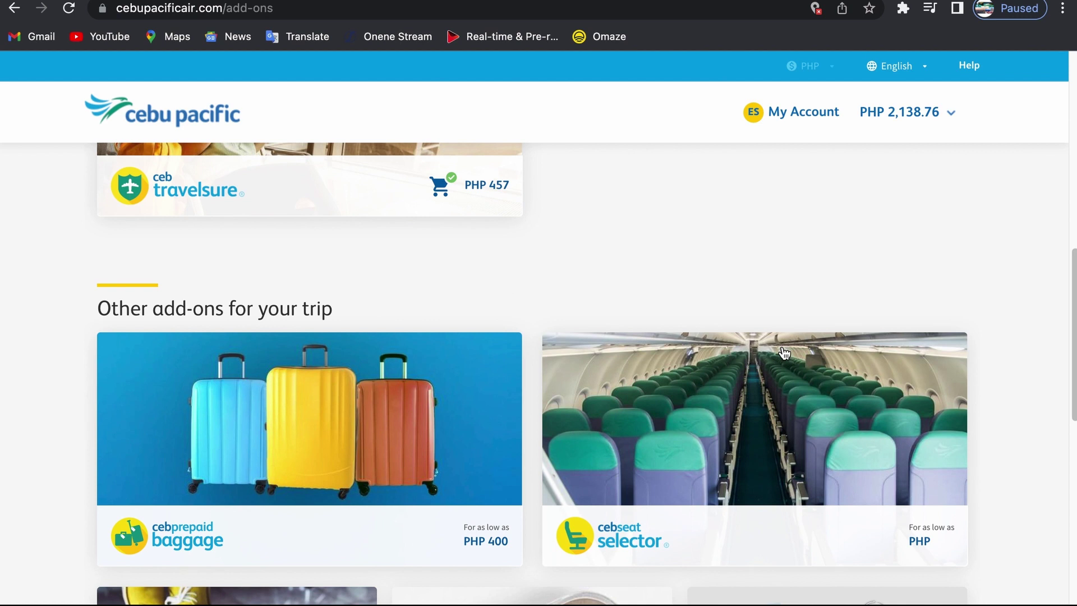
scroll(456, 293, "up", 2)
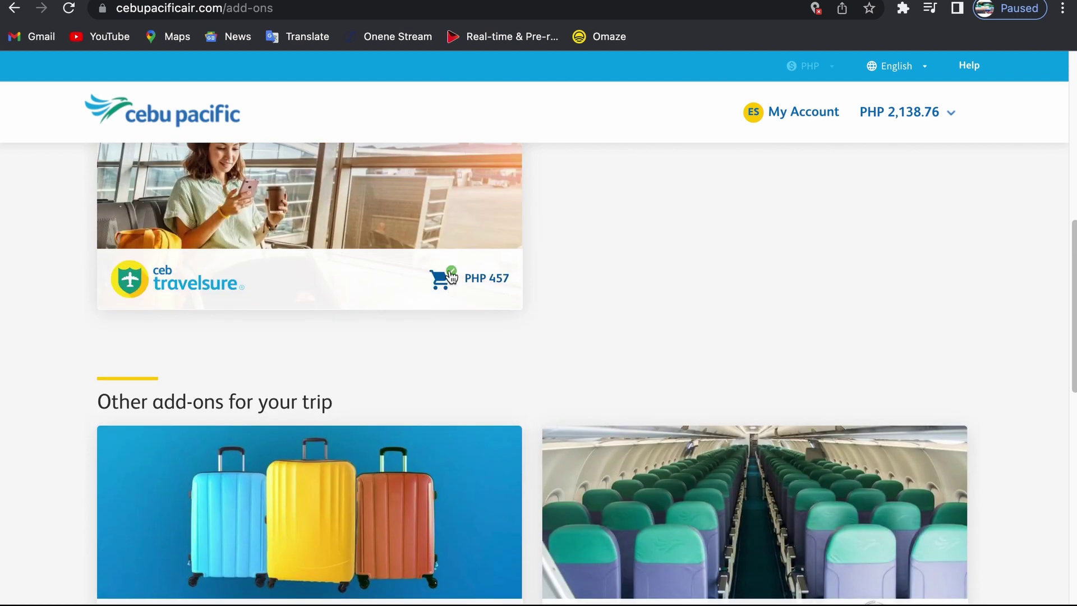
left_click(451, 276)
Remove CEB TravelSure so its subtotal is PHP 0.00 and the total is PHP 1,681.76.
scroll(538, 430, "down", 3)
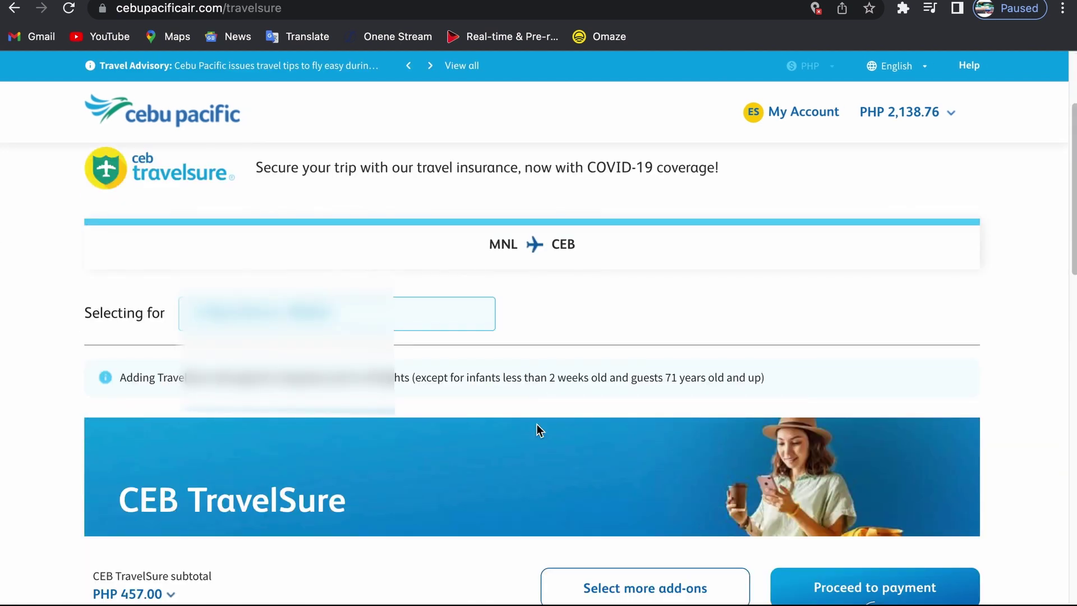
scroll(538, 430, "down", 5)
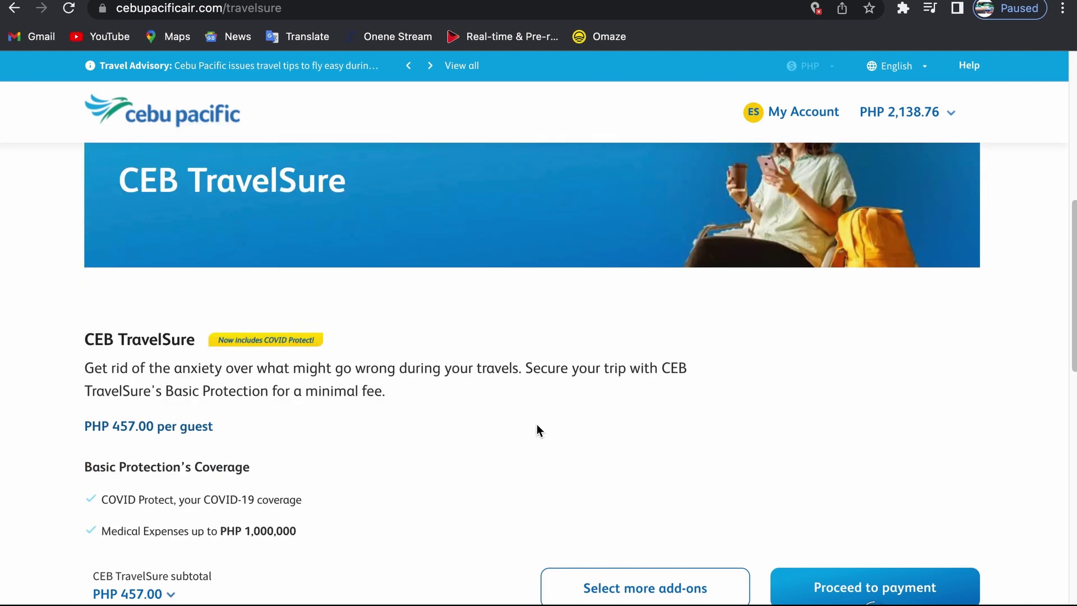
scroll(538, 429, "down", 5)
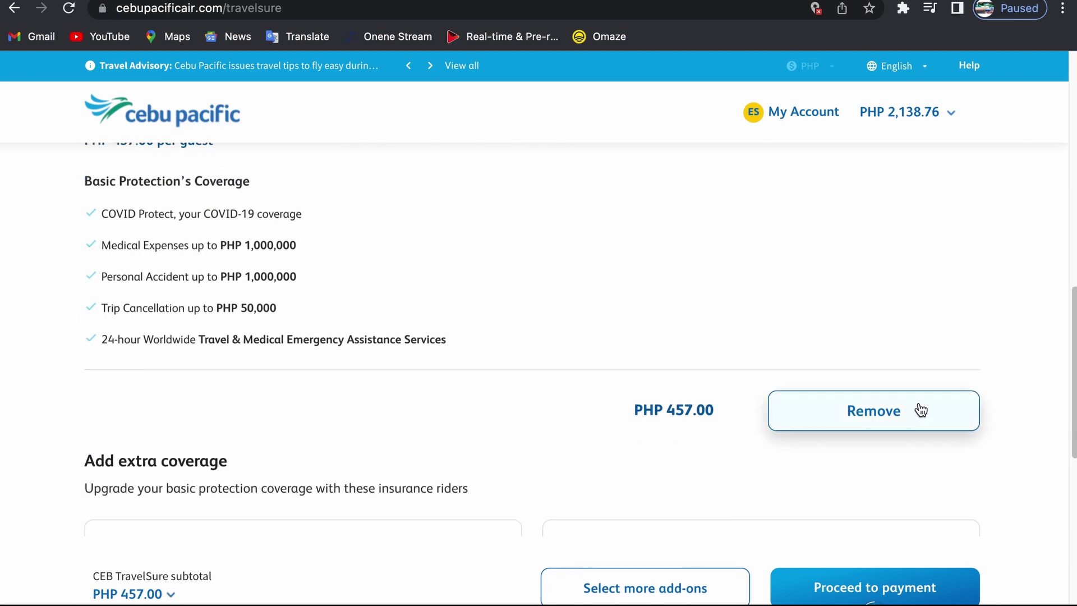
left_click(915, 413)
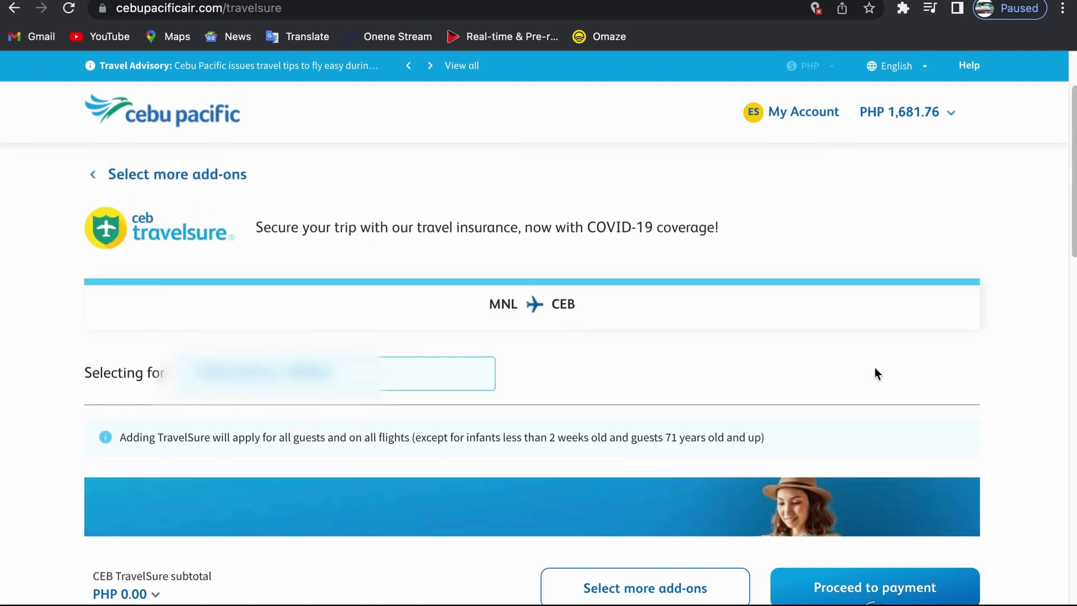
scroll(877, 374, "down", 6)
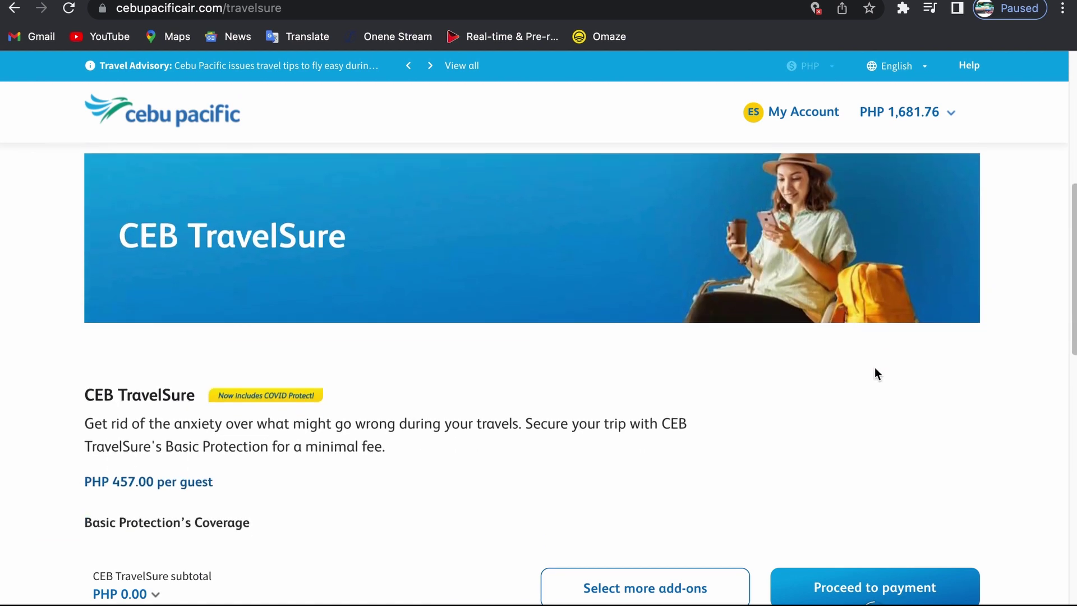
scroll(876, 371, "down", 15)
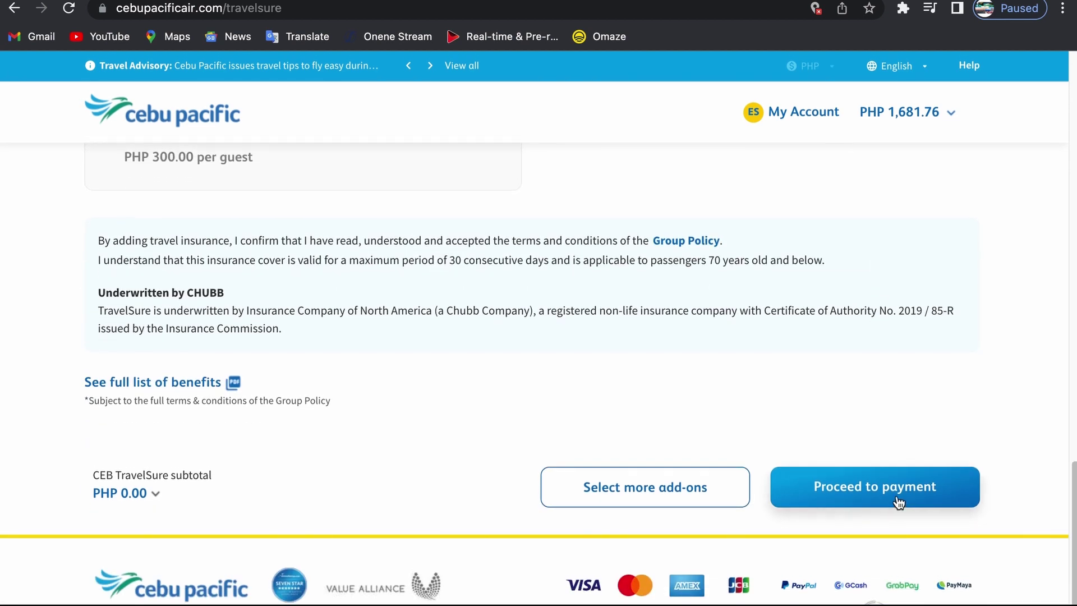
Proceed to payment, confirming to continue without add-ons.
left_click(901, 489)
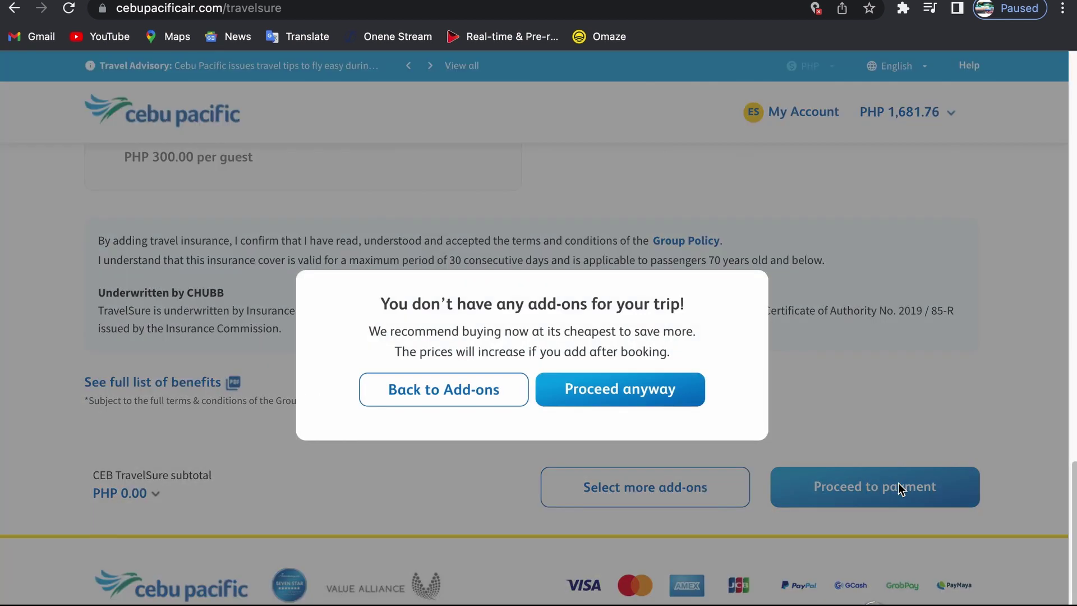
left_click(642, 396)
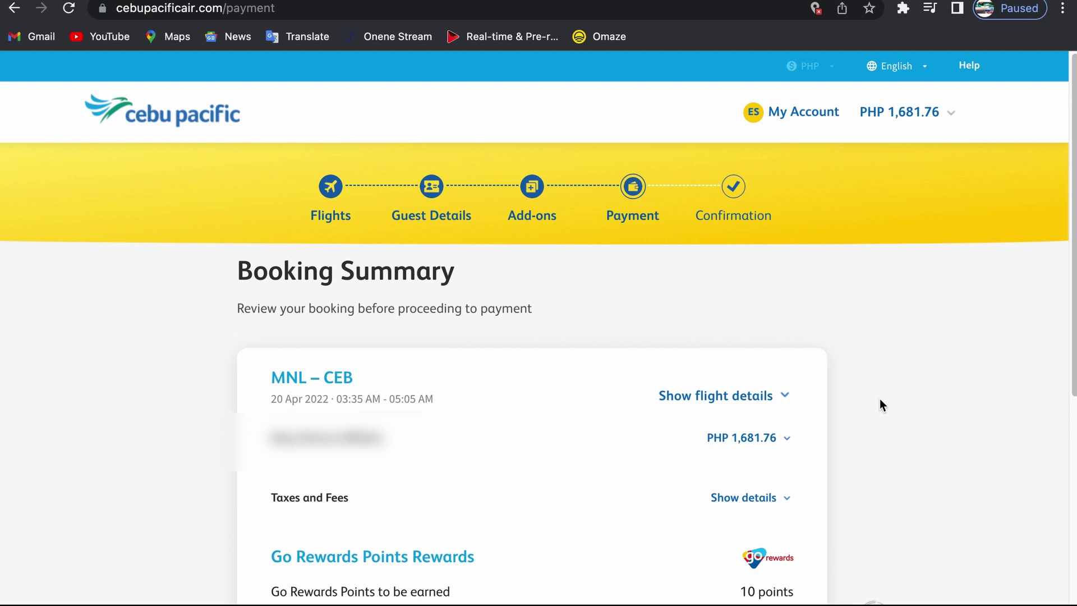
Accept the Conditions of Carriage on the Booking Summary and continue to Payment Method.
scroll(880, 400, "down", 3)
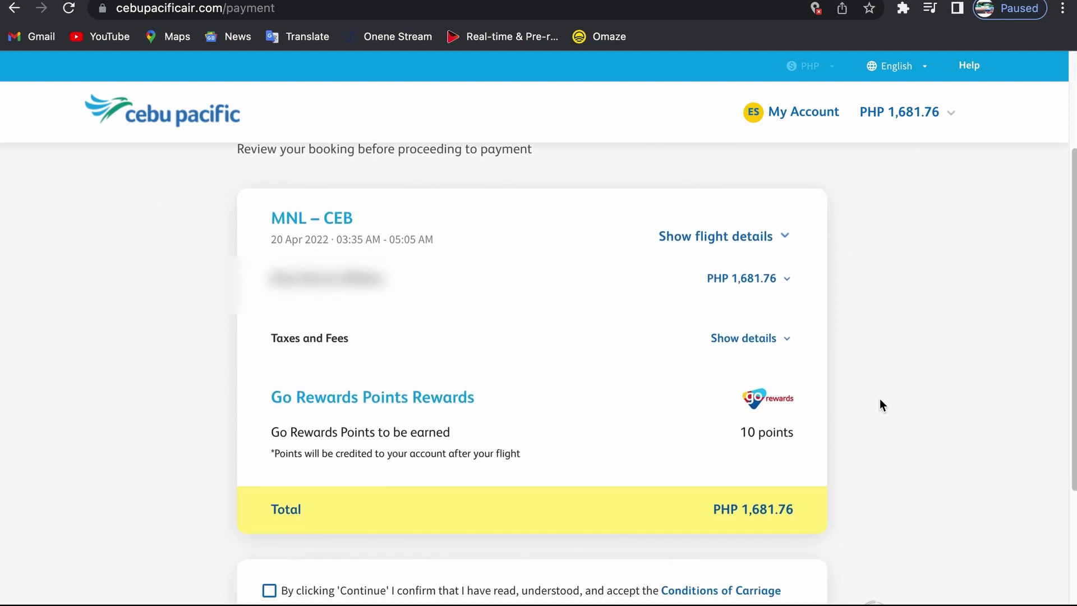
scroll(880, 399, "down", 4)
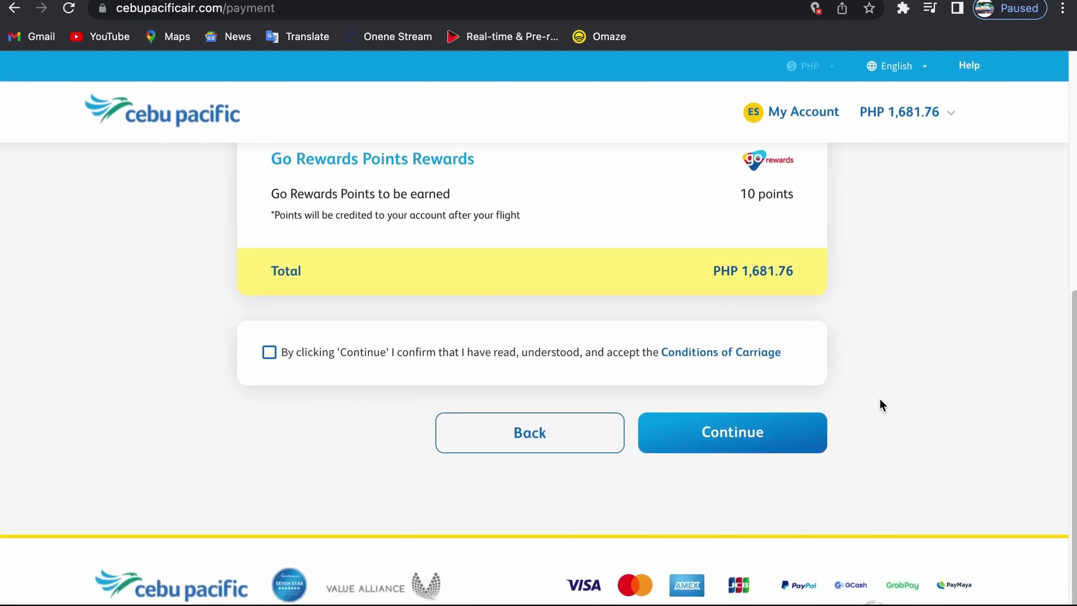
left_click(269, 352)
left_click(692, 426)
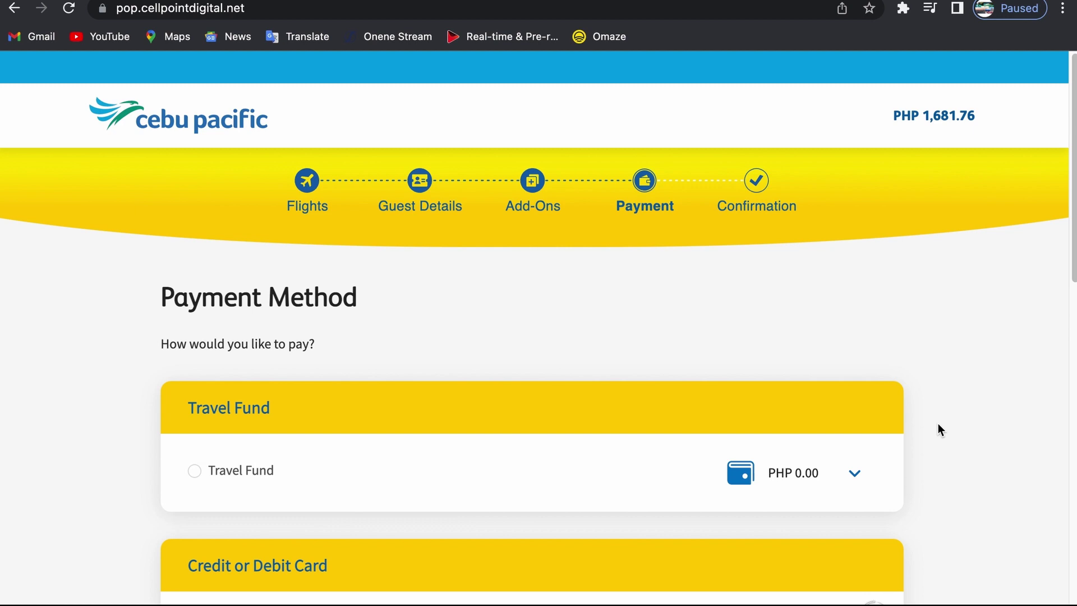
Select GCash under e-Wallet as the payment method.
scroll(941, 430, "down", 4)
scroll(941, 429, "down", 1)
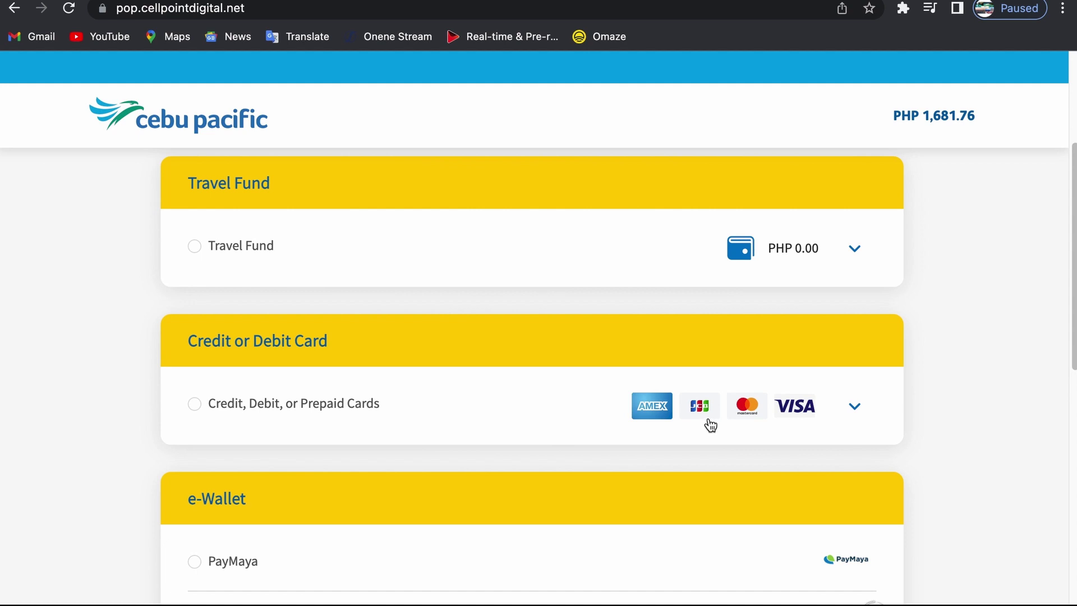
scroll(191, 528, "down", 8)
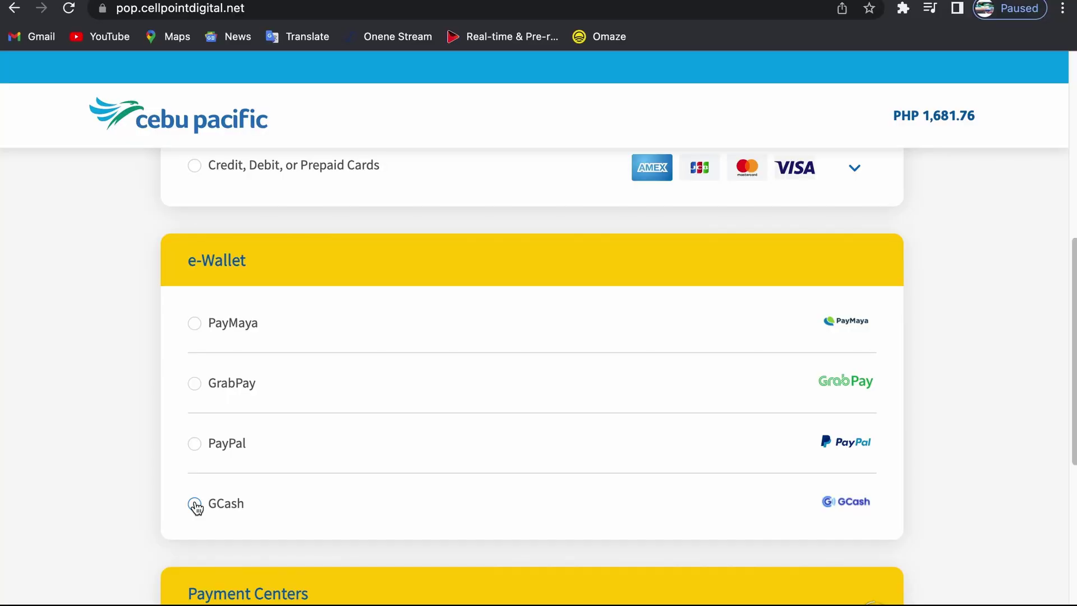
left_click(194, 504)
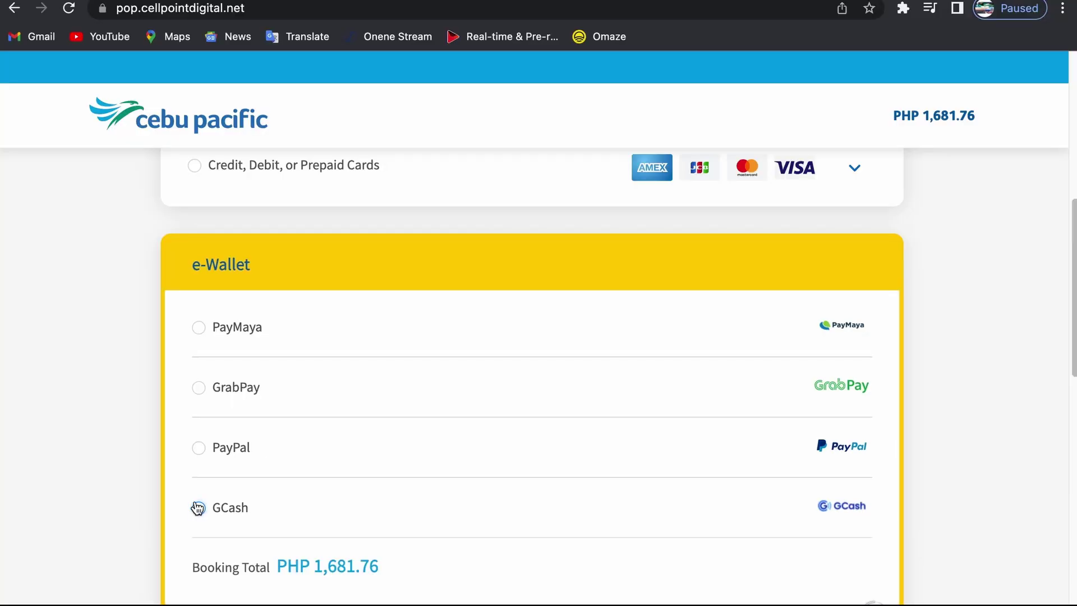
Agree to the privacy policy and submit the PHP 1,681.76 payment.
scroll(923, 435, "down", 6)
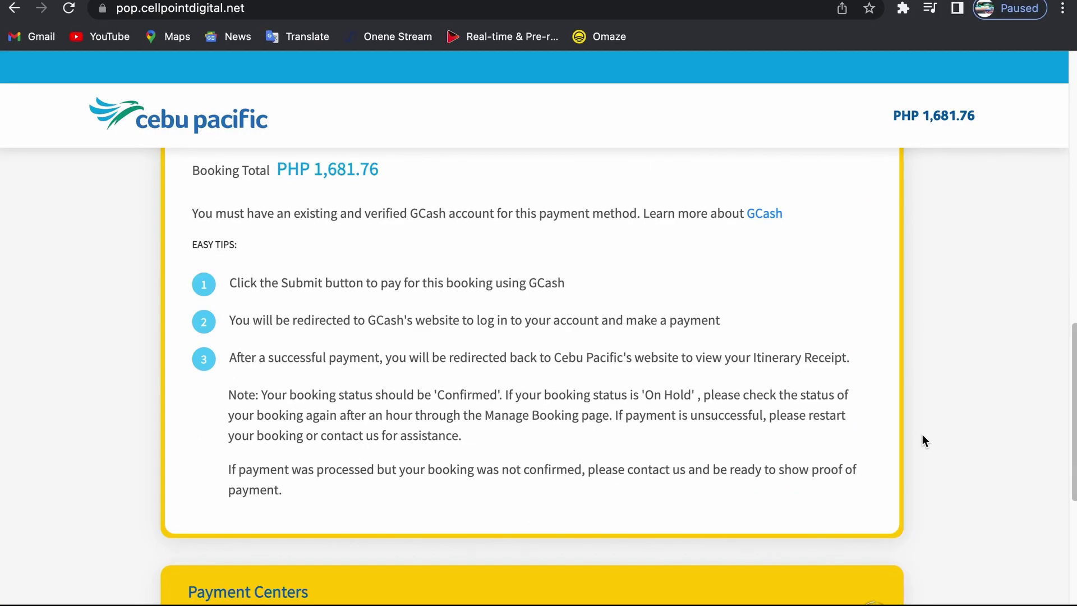
scroll(924, 441, "down", 4)
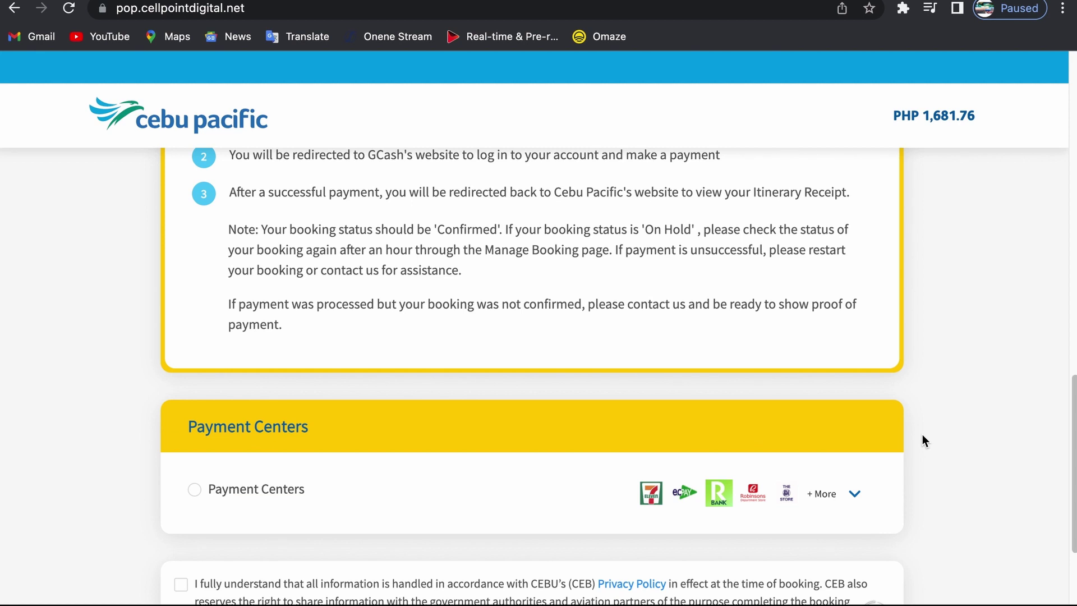
scroll(924, 441, "down", 1)
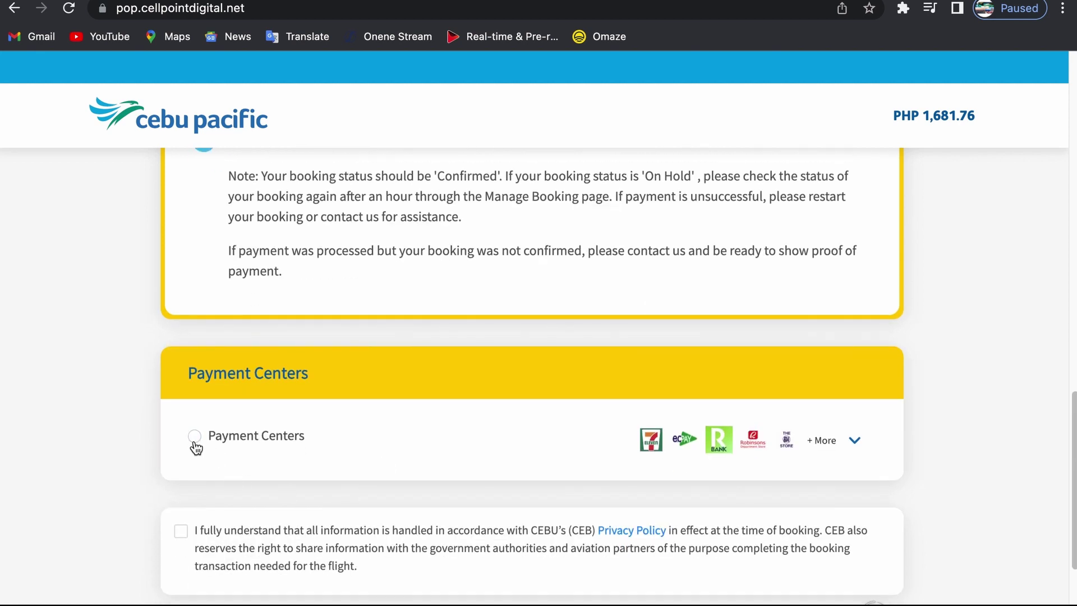
scroll(802, 436, "down", 2)
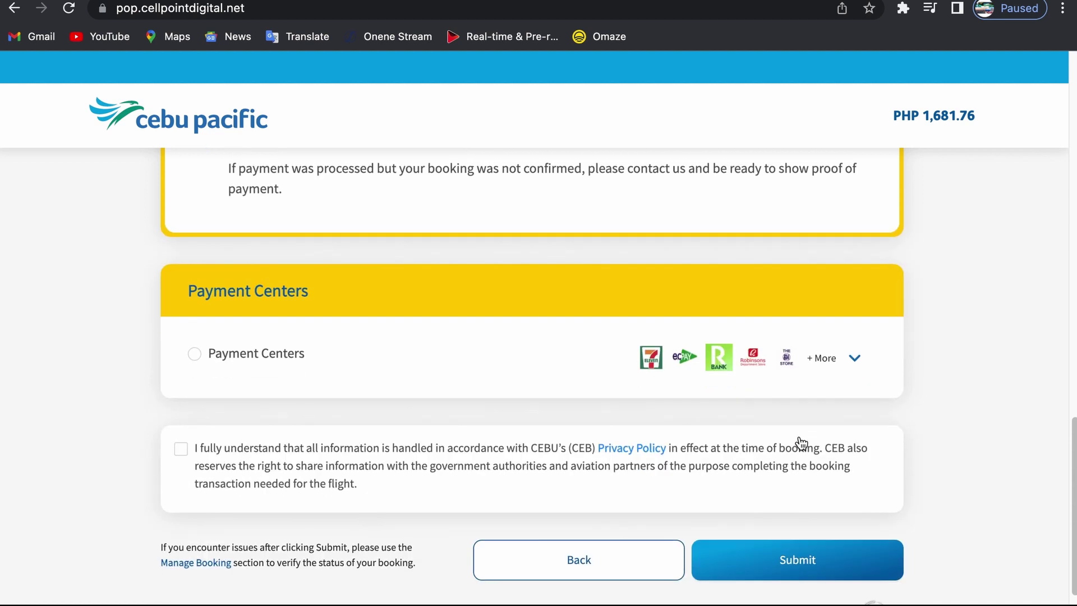
left_click(799, 441)
left_click(835, 569)
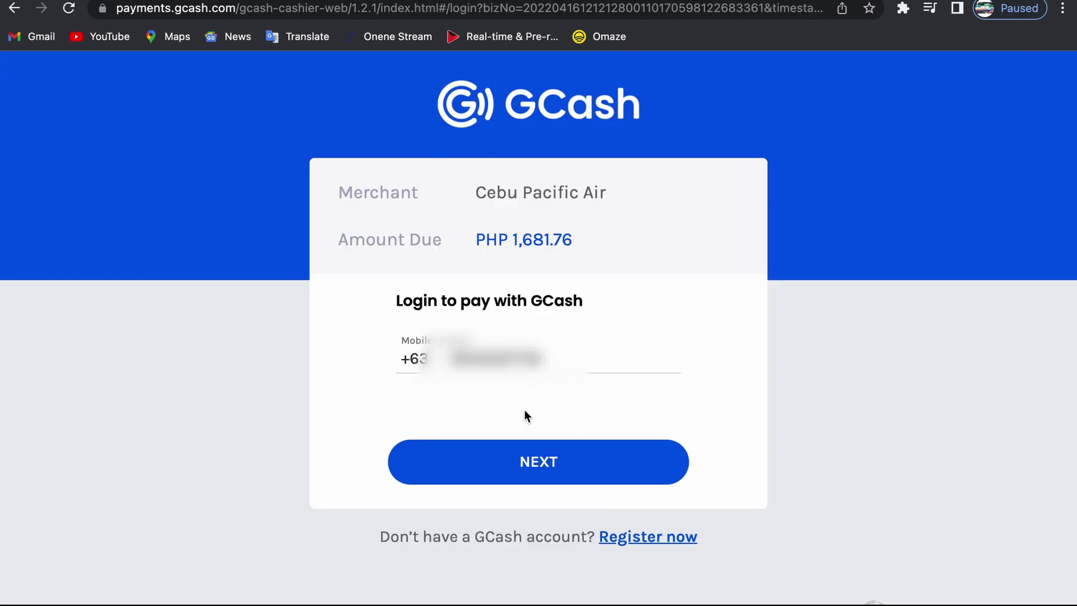
Log in to GCash with the mobile number, 6-digit authentication code and 4-digit MPIN.
left_click(533, 466)
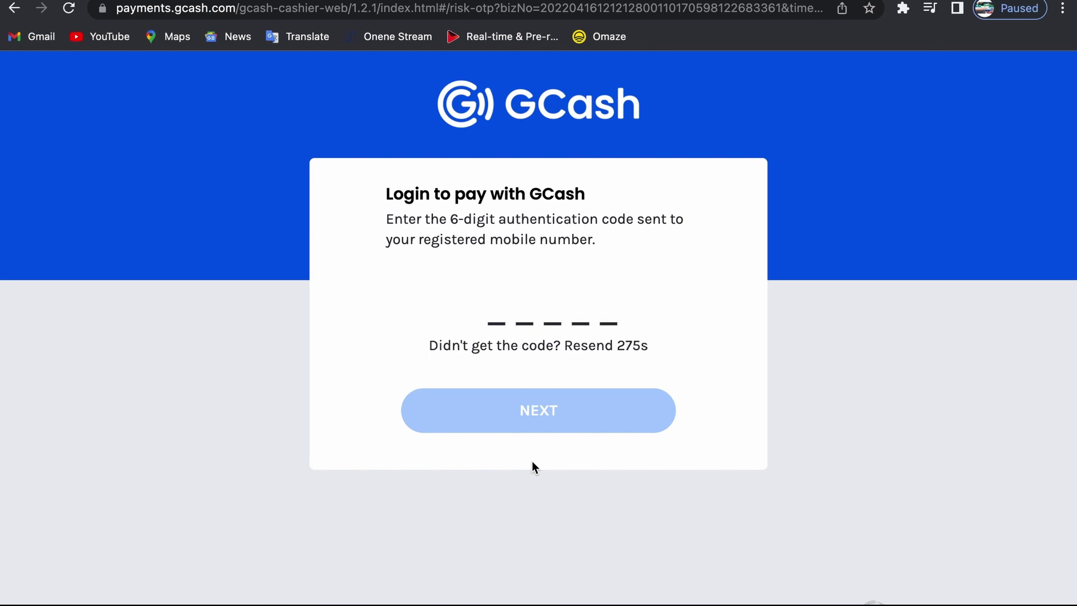
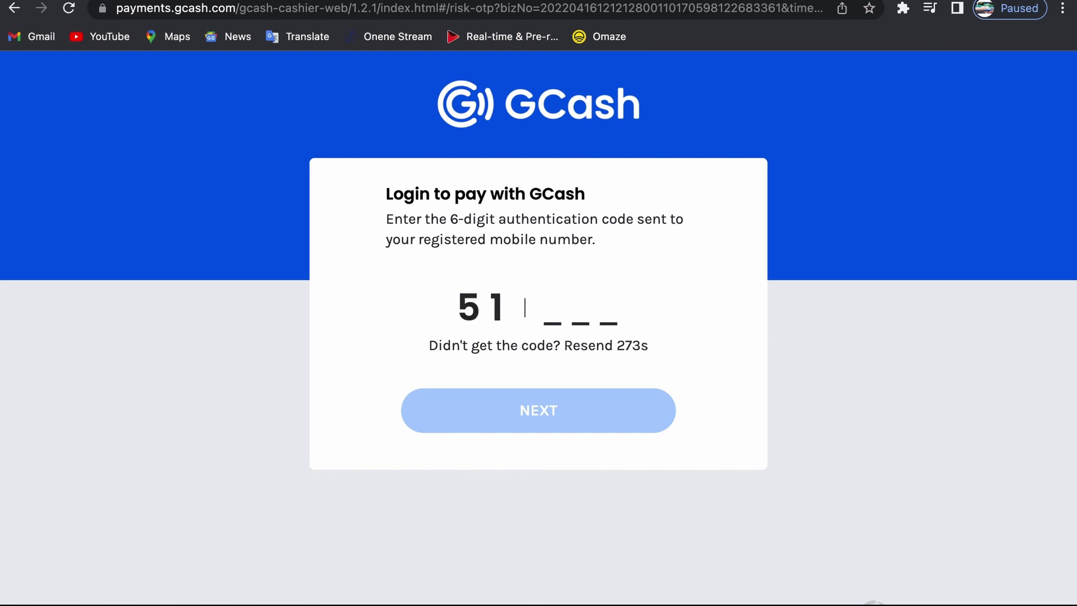
left_click(553, 413)
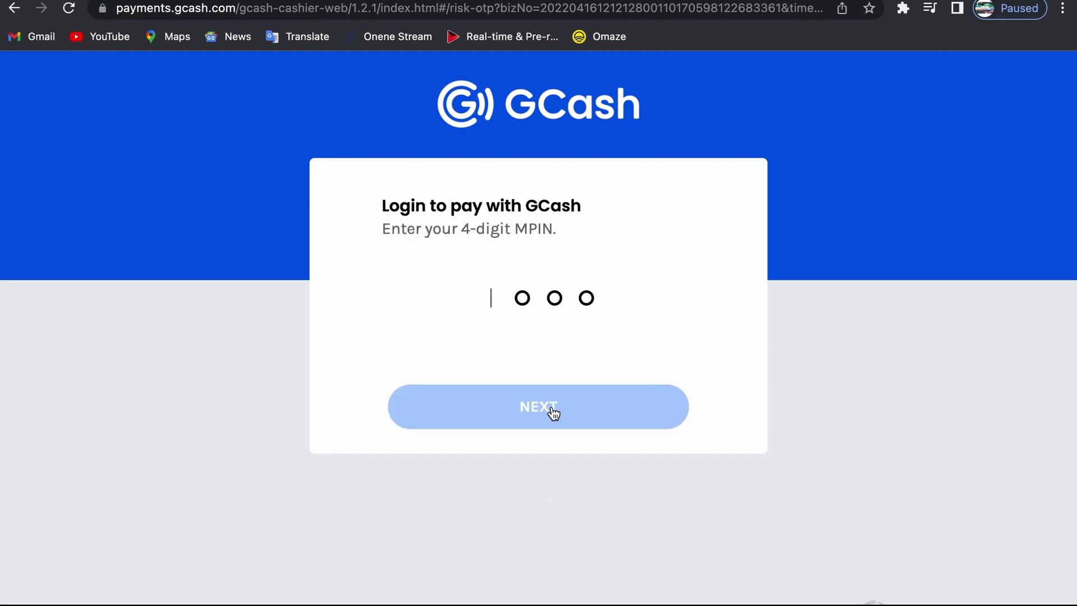
type("****")
left_click(585, 411)
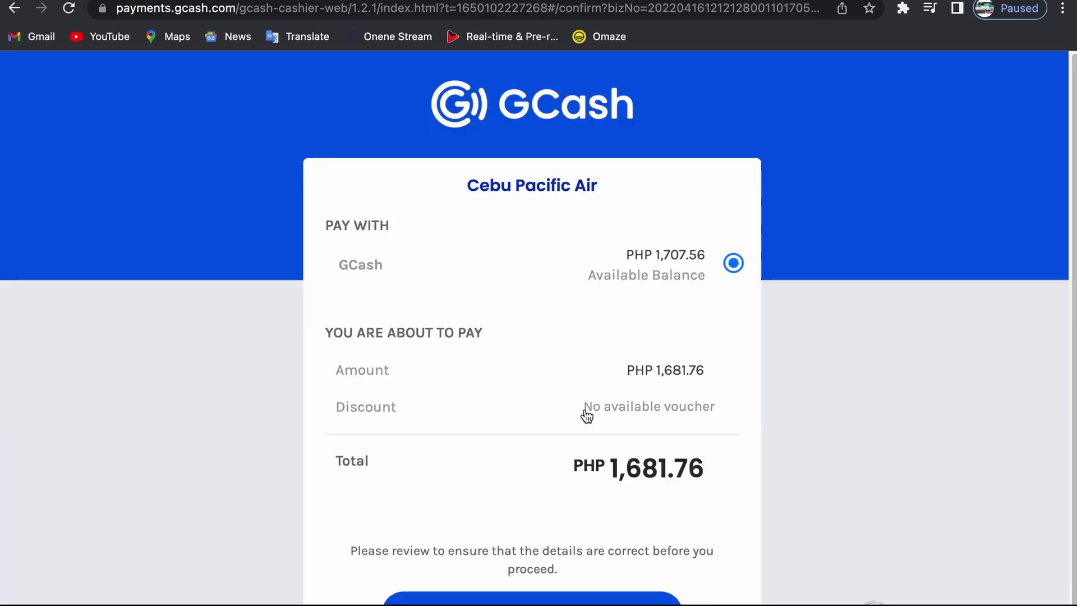
Confirm the GCash payment of PHP 1,681.76 to Cebu Pacific Air.
scroll(774, 374, "down", 1)
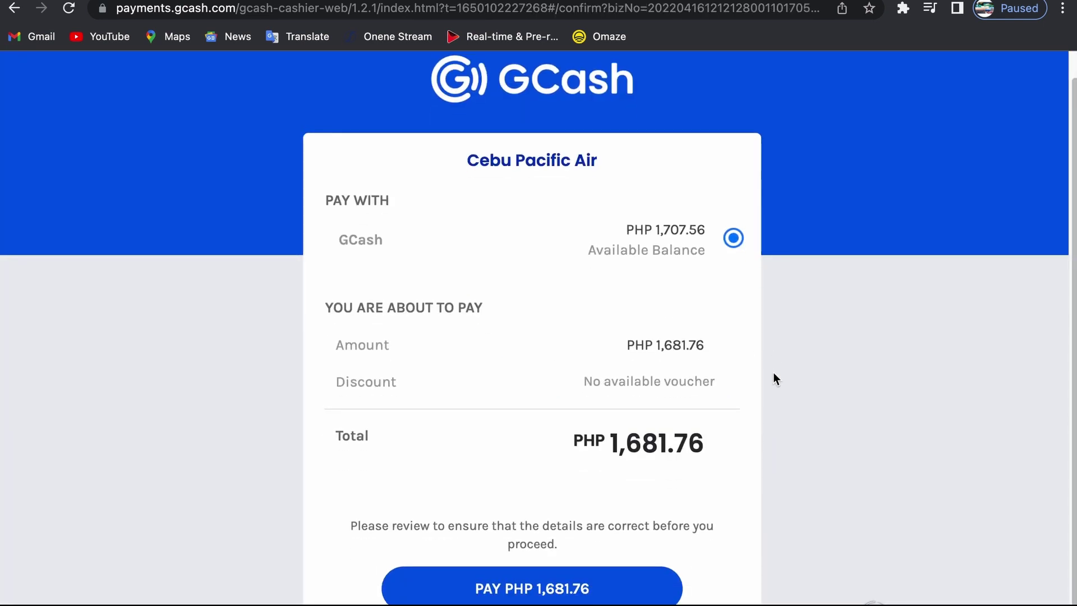
left_click(540, 597)
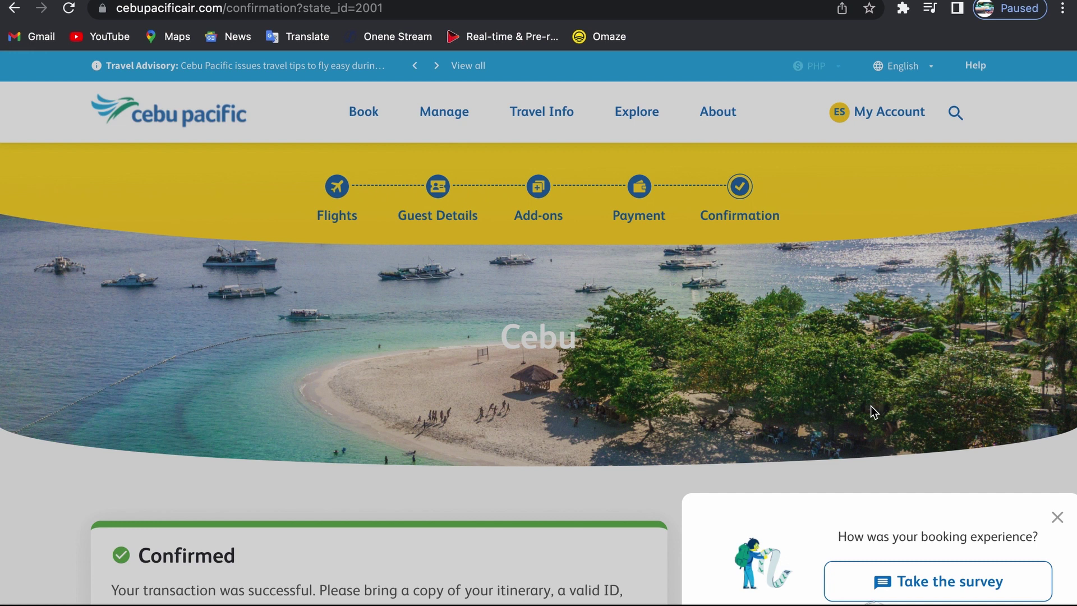
Close the survey popup and check the Confirmed card, booking reference and GCash Payment Summary.
left_click(871, 405)
scroll(564, 314, "down", 6)
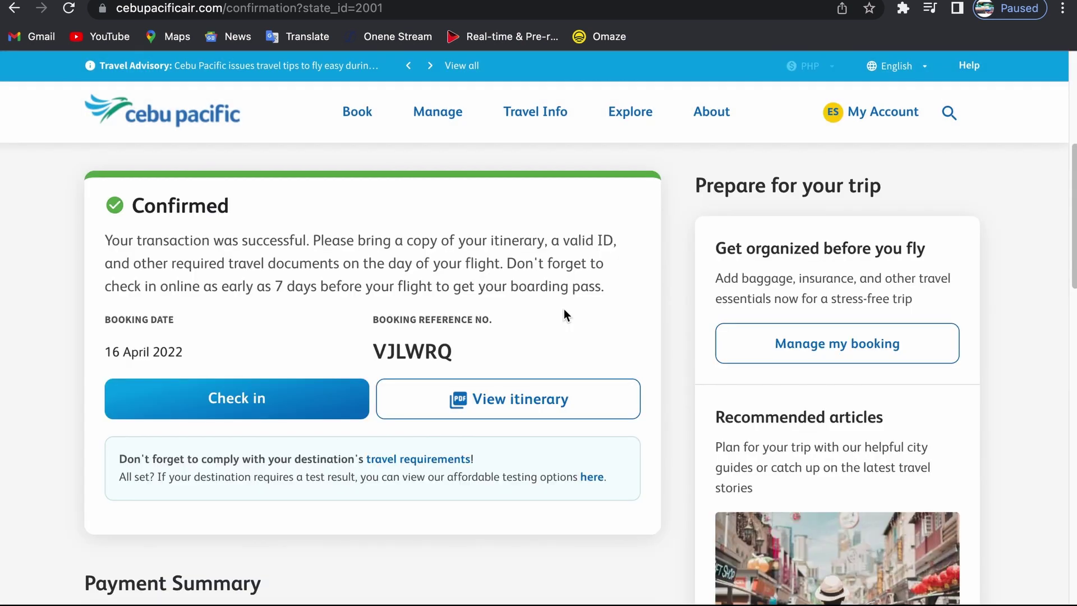
scroll(560, 554, "down", 4)
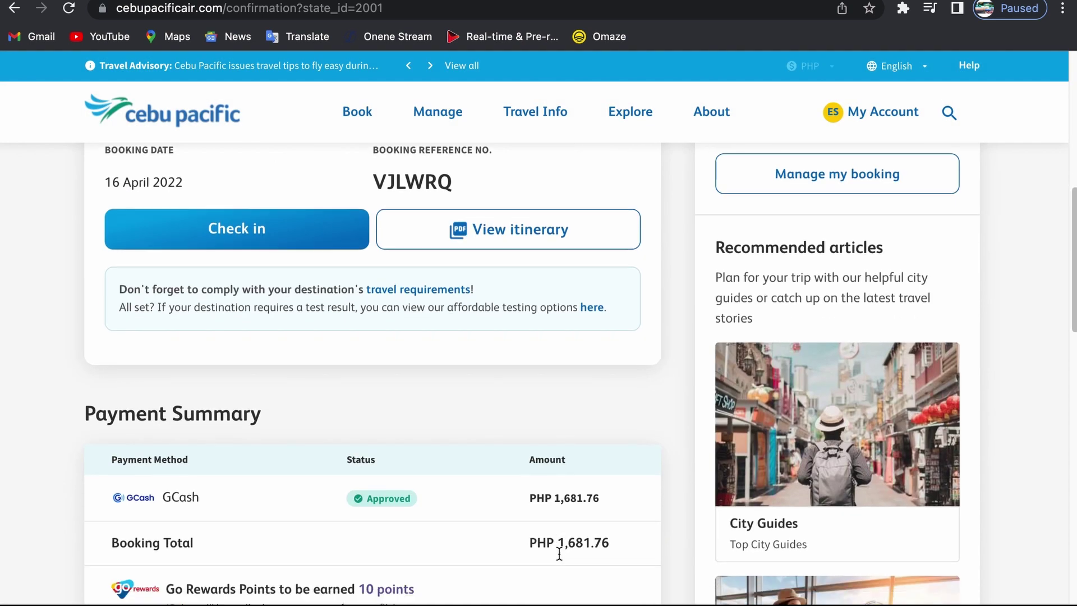
scroll(559, 553, "up", 5)
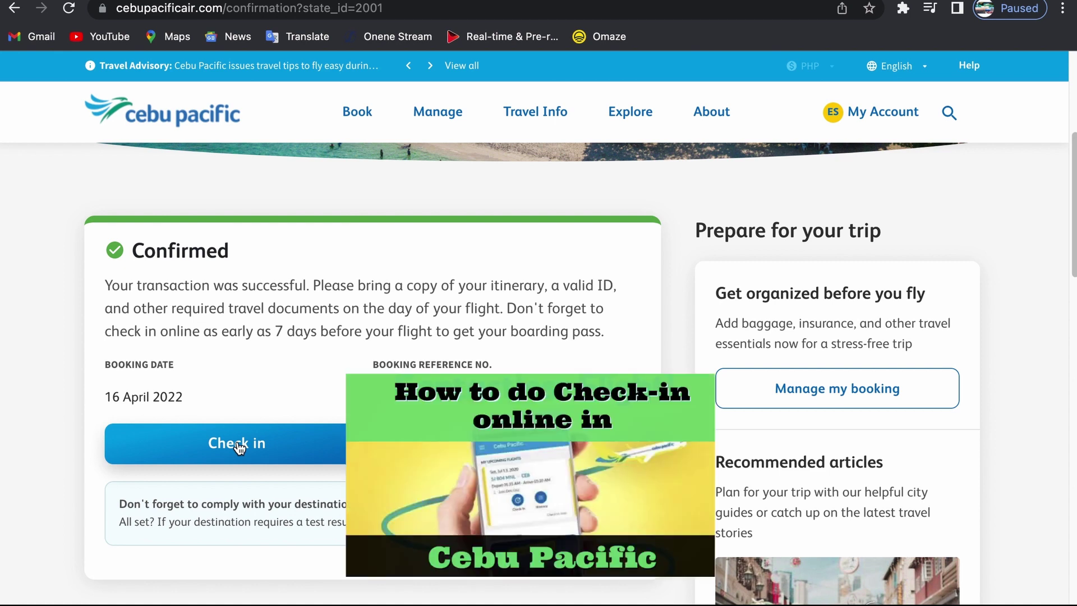
left_click(230, 445)
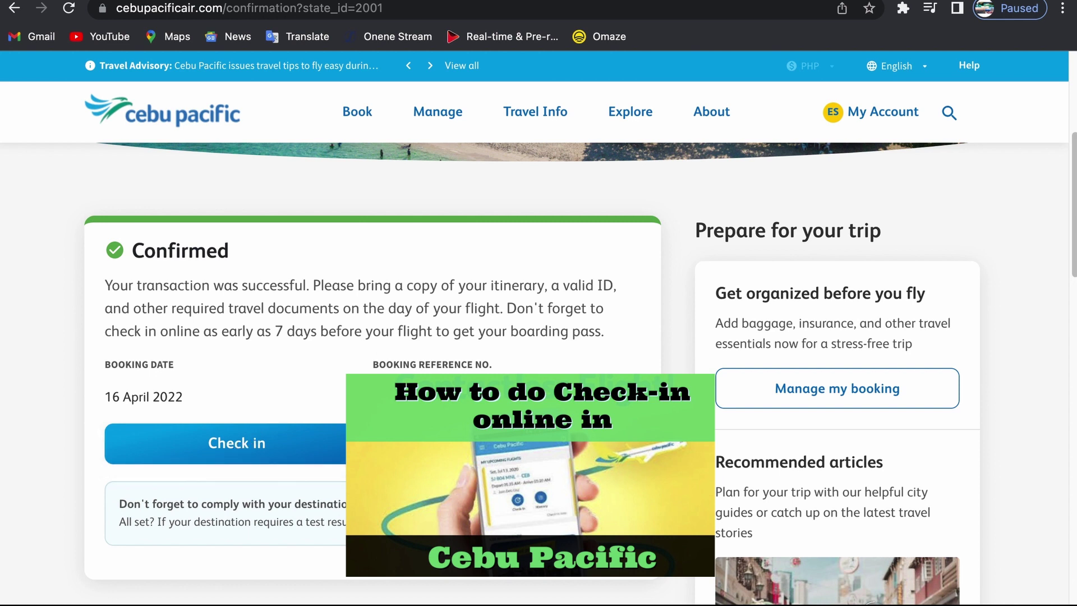